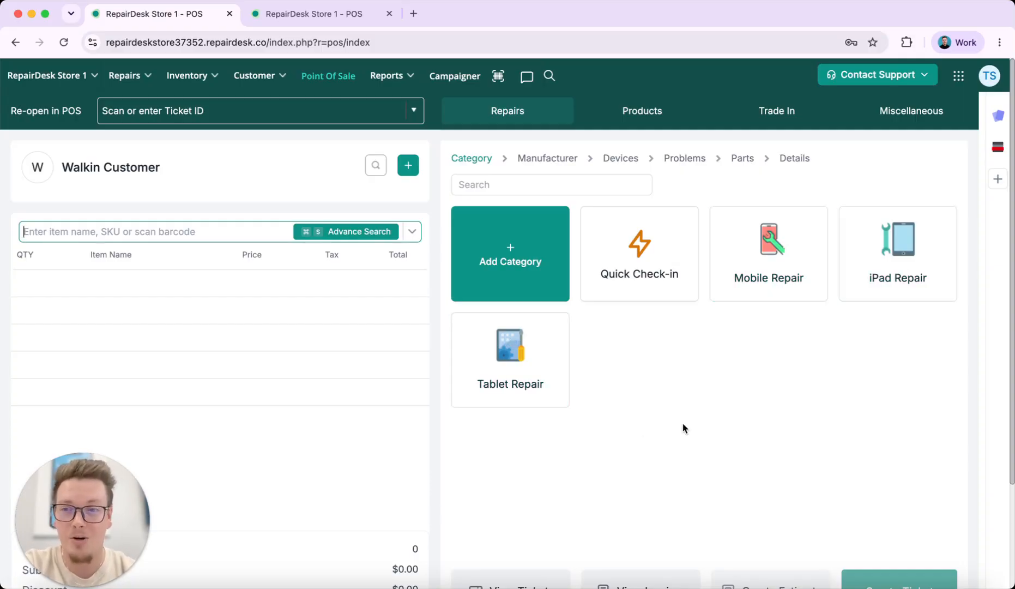
View the manufacturers offered under the Mobile Repair category and return to the category list.
left_click(777, 273)
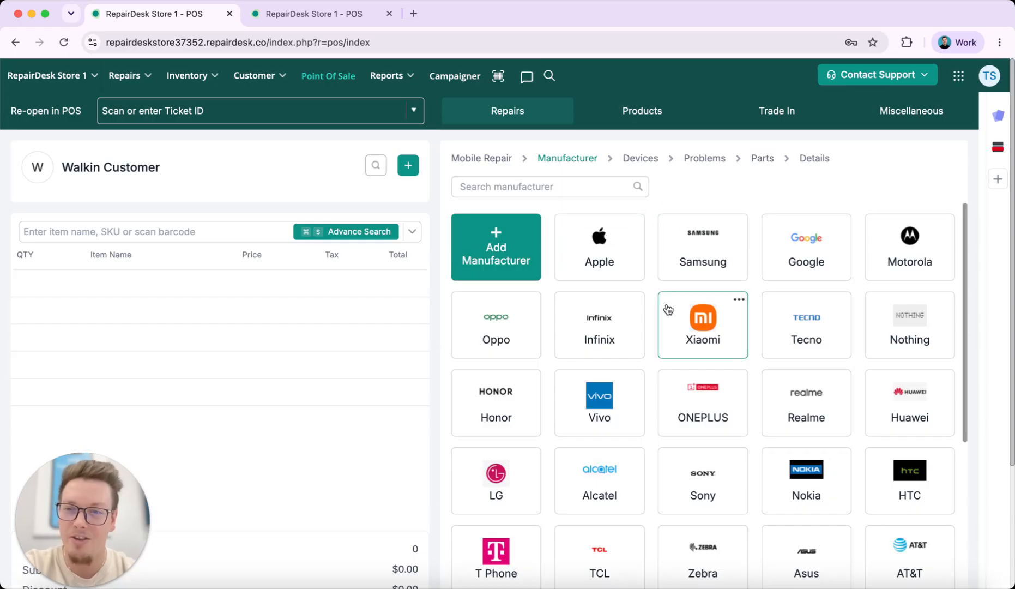
left_click(471, 164)
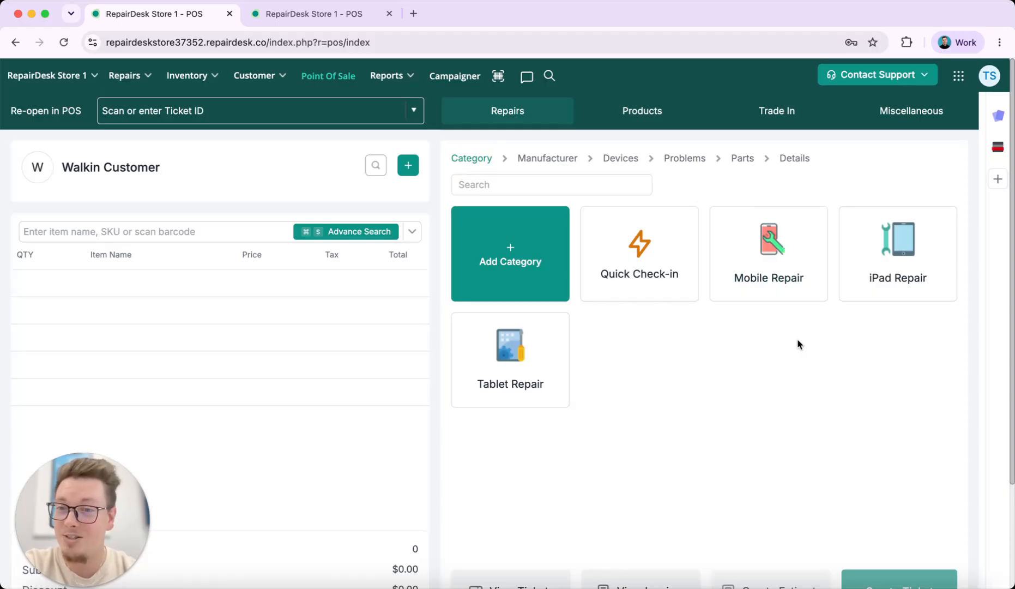
Open the repair categories page from the store settings and select the Data Recovery category.
left_click(959, 76)
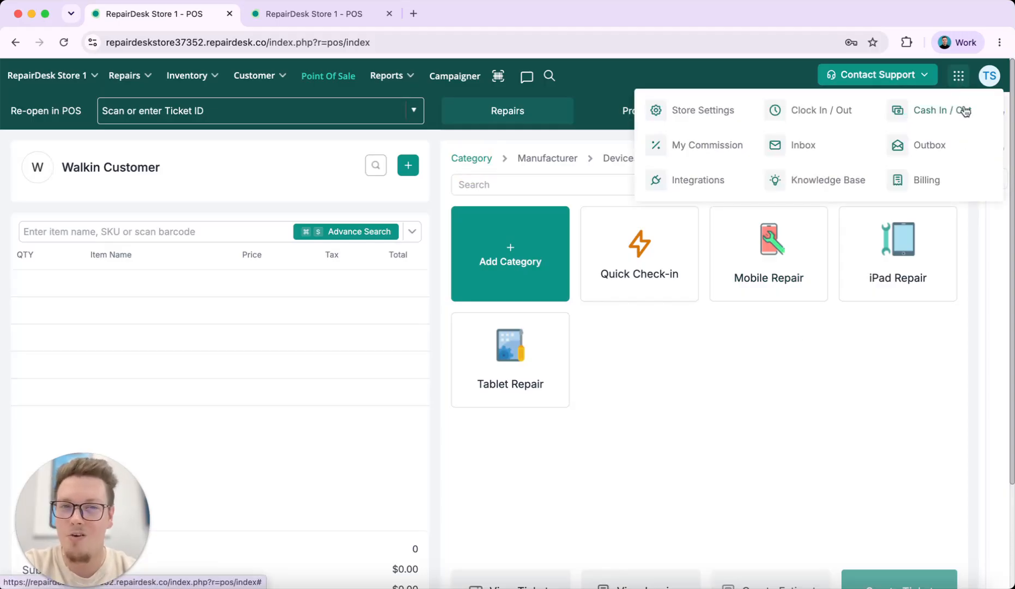
left_click(689, 112)
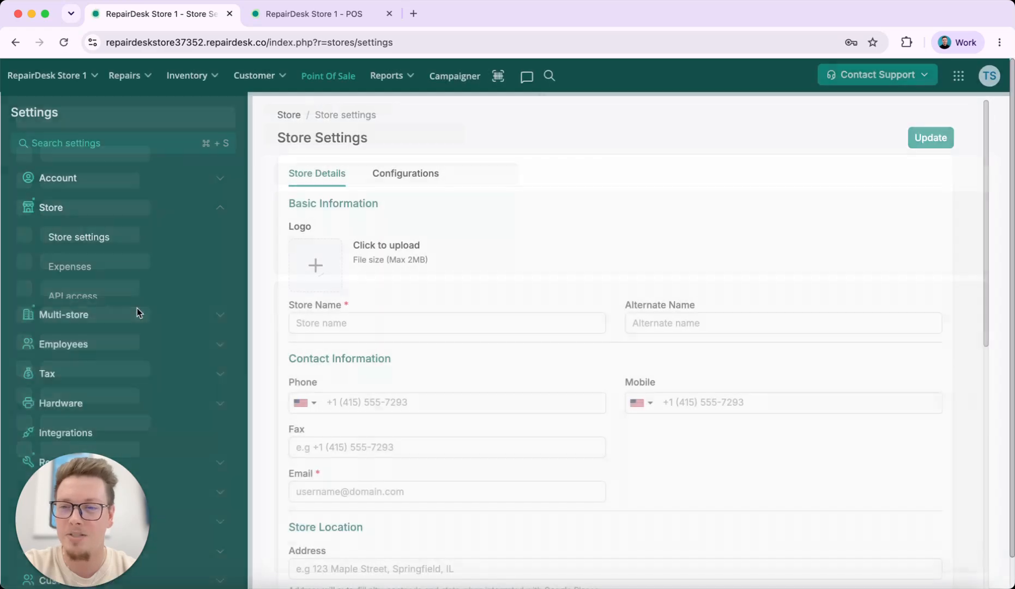
left_click(55, 368)
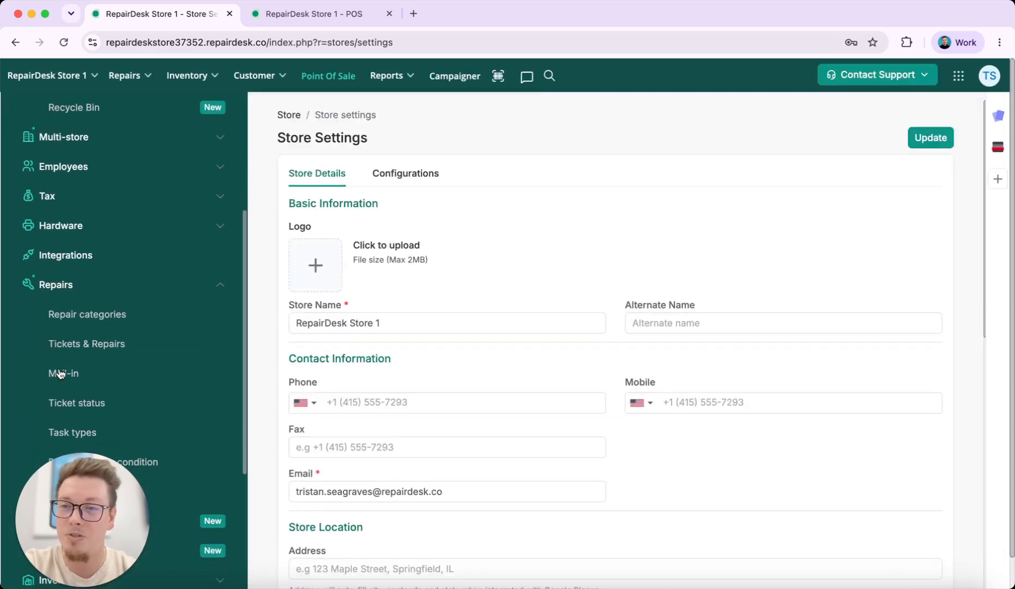
left_click(89, 315)
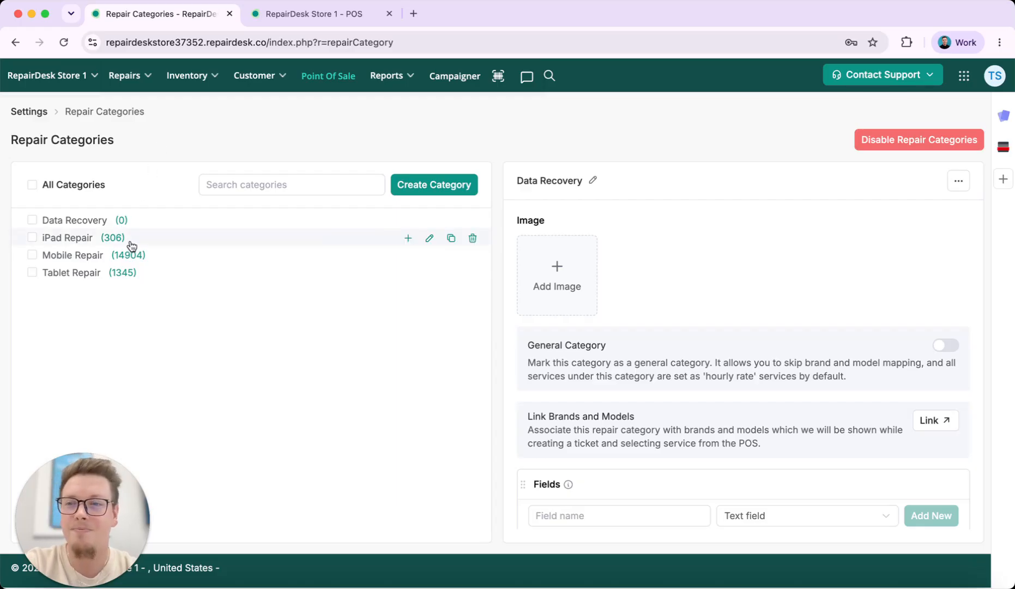
left_click(161, 228)
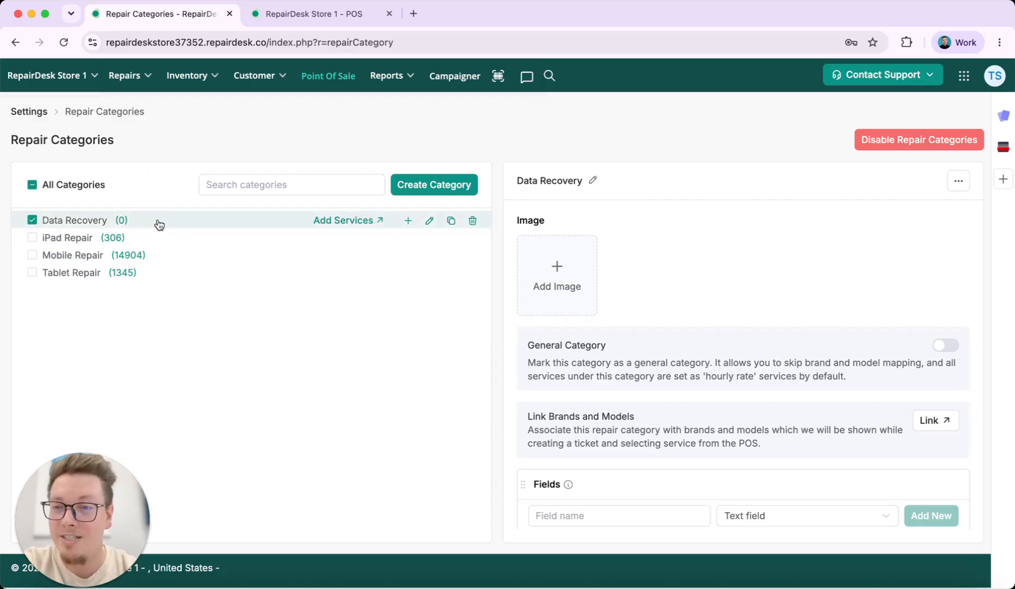
Look over the Data Recovery category's options and check the categories shown in the point of sale.
scroll(690, 288, "down", 2)
scroll(690, 289, "up", 2)
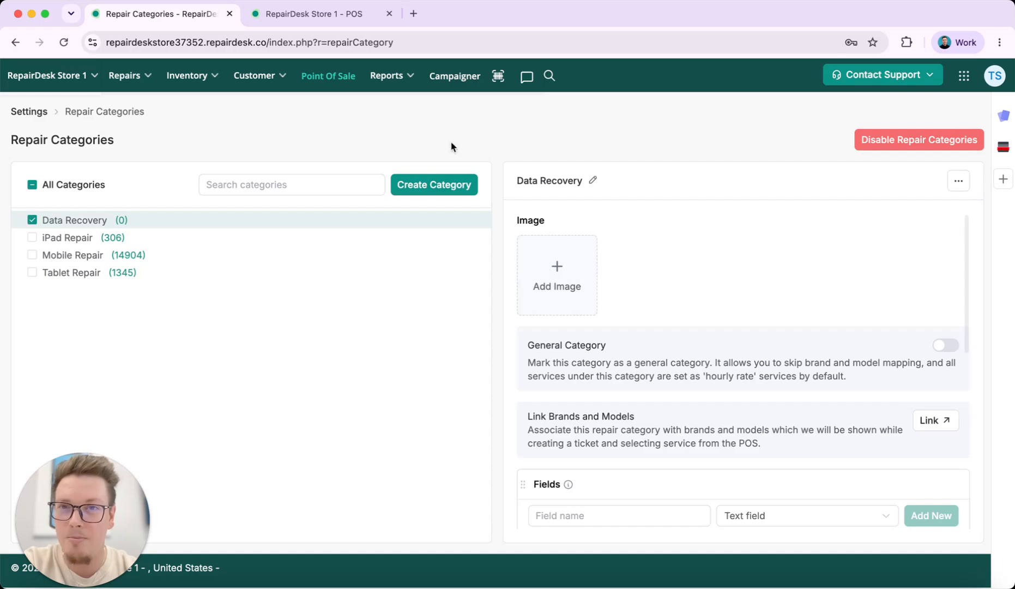
left_click(317, 17)
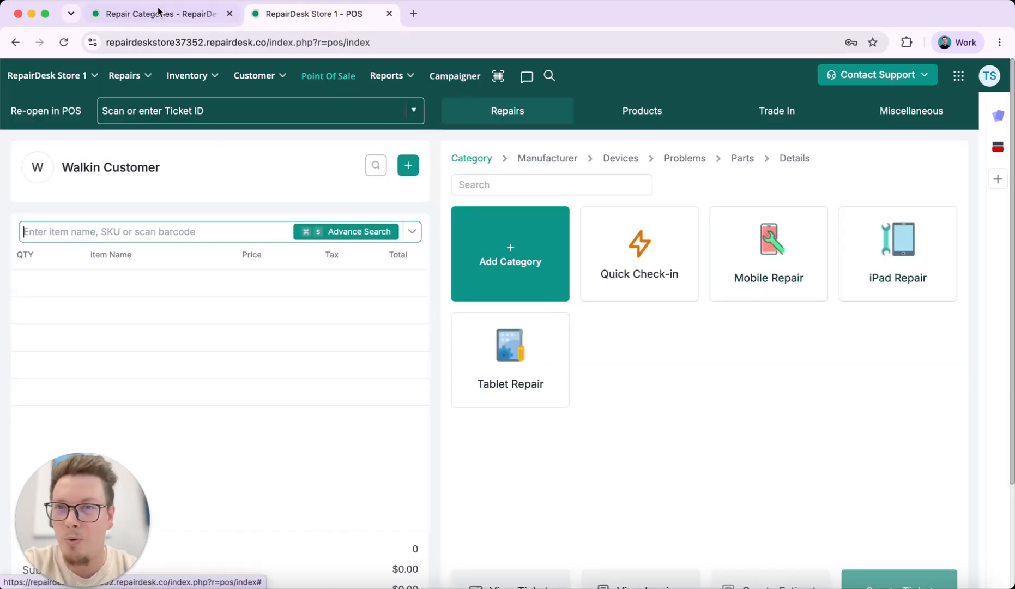
left_click(146, 21)
Turn on Display on Point of Sale for the Data Recovery category.
scroll(843, 301, "down", 2)
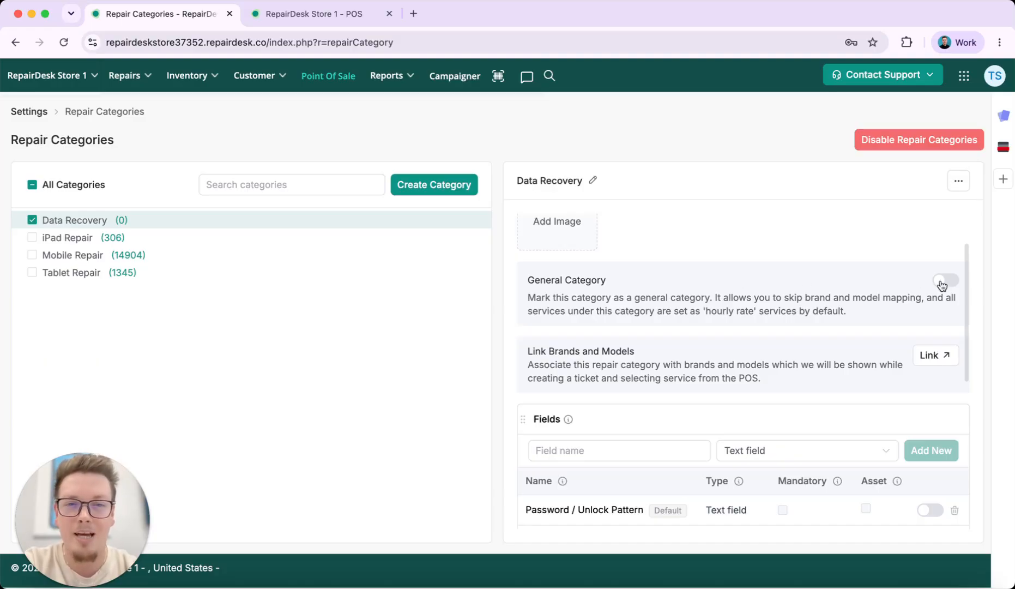
scroll(812, 313, "down", 2)
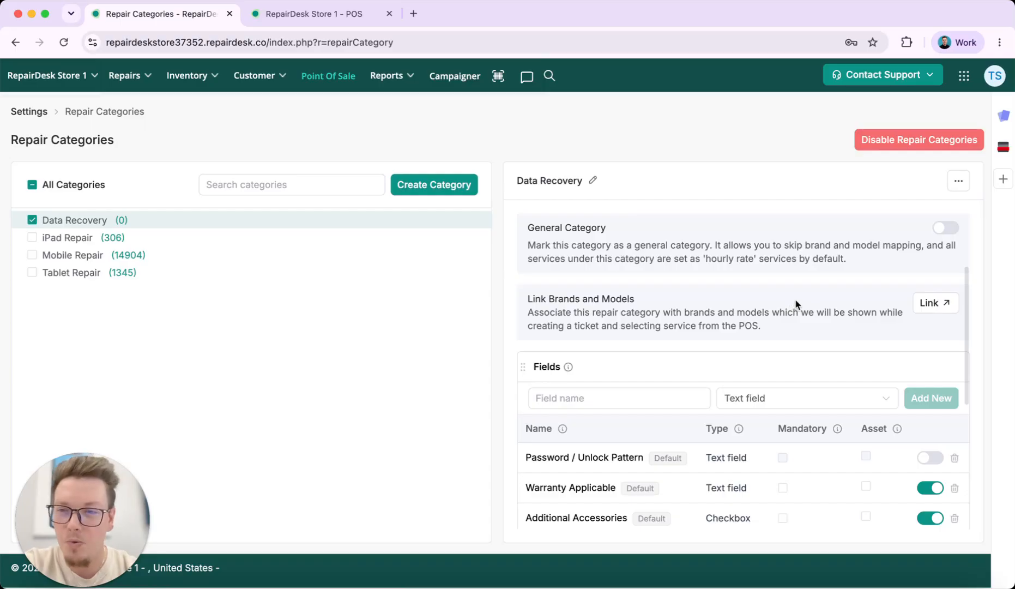
scroll(846, 309, "down", 4)
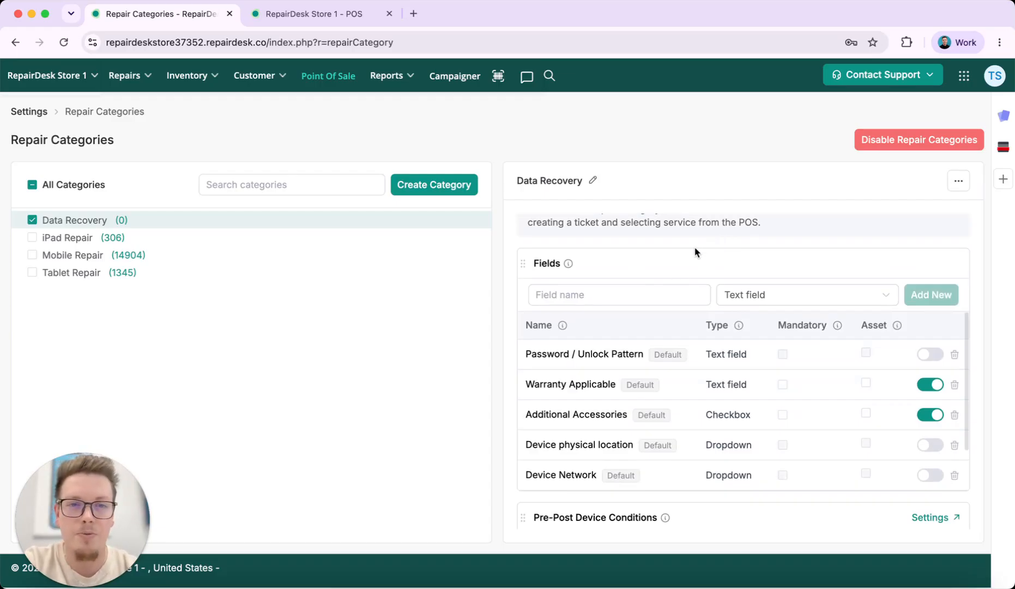
scroll(698, 254, "down", 1)
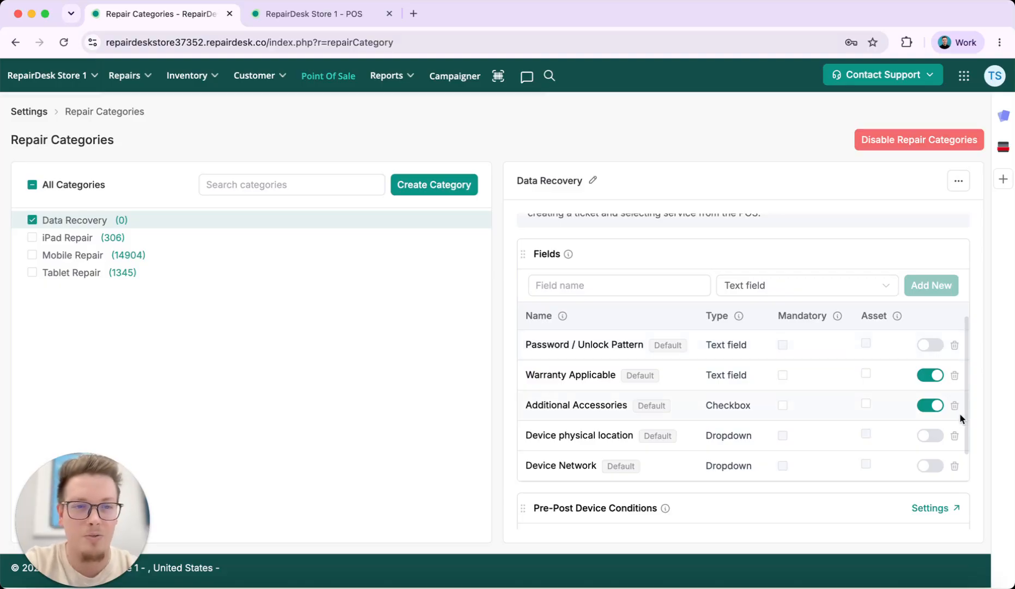
scroll(894, 373, "down", 1)
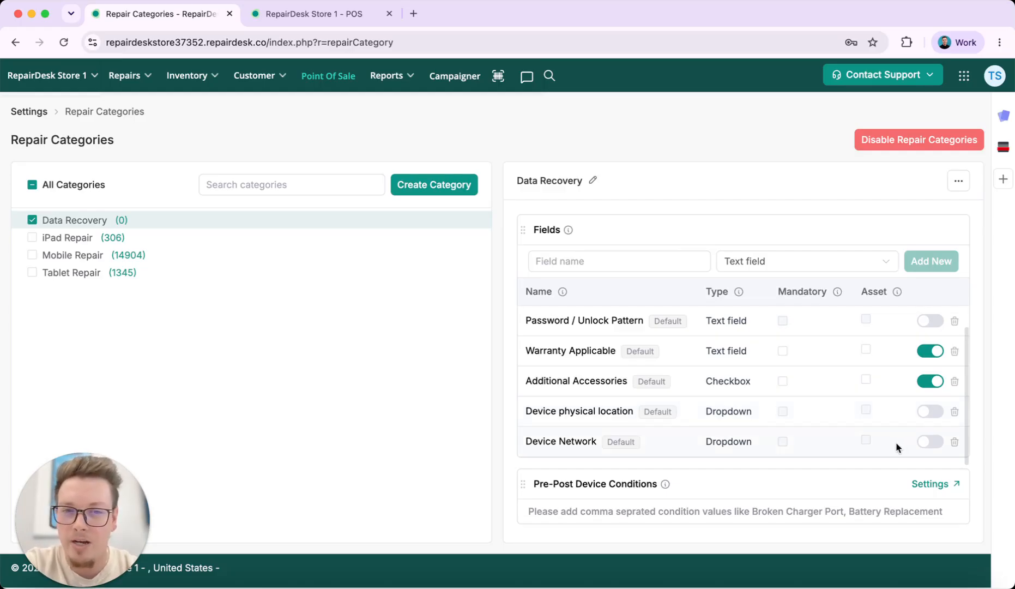
scroll(871, 443, "down", 5)
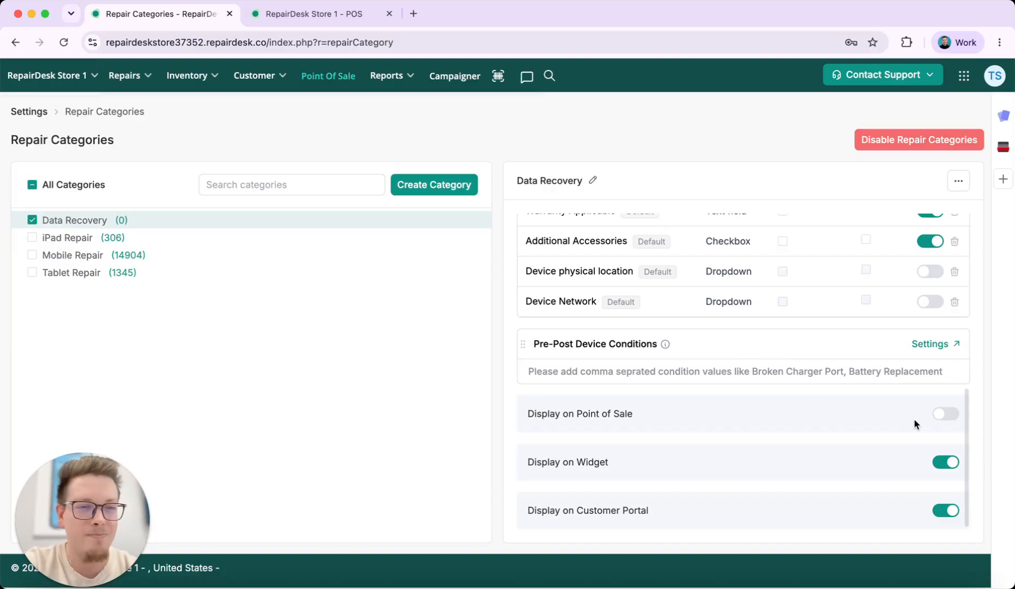
left_click(946, 414)
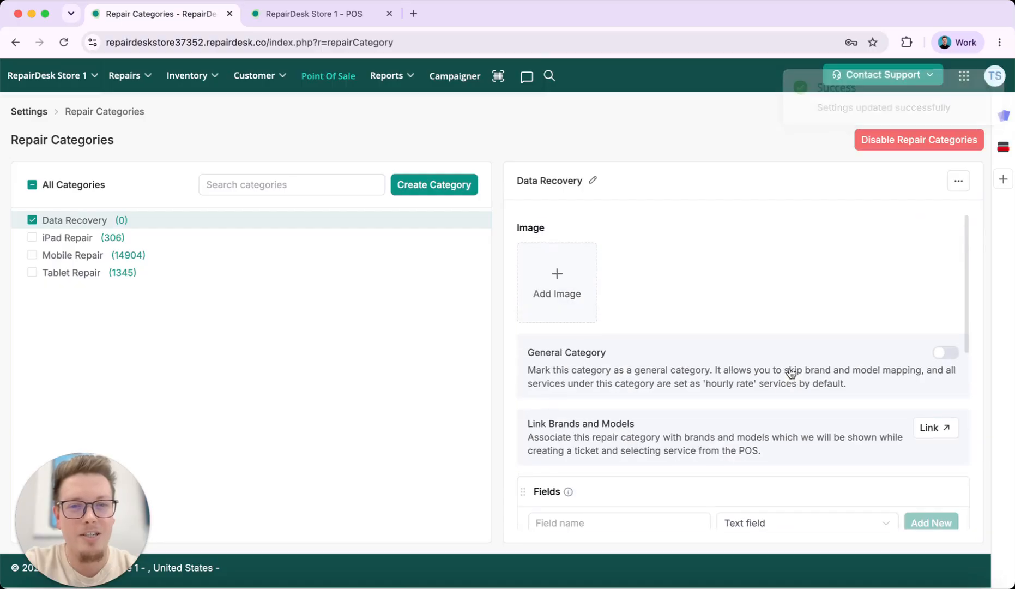
Reload the open point of sale page to check its list of repair categories.
left_click(322, 17)
mouse_move(265, 79)
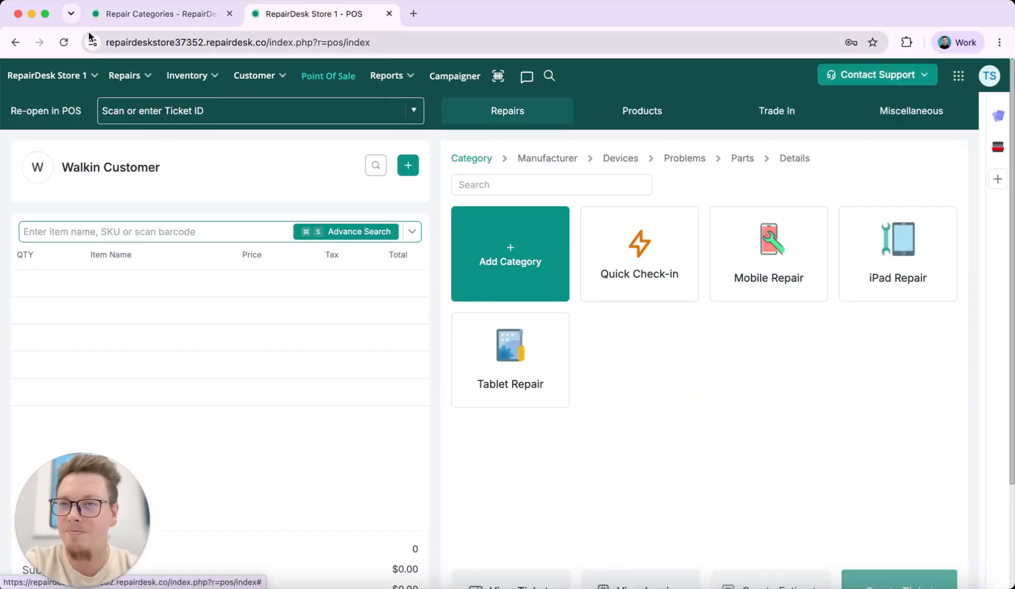
left_click(63, 42)
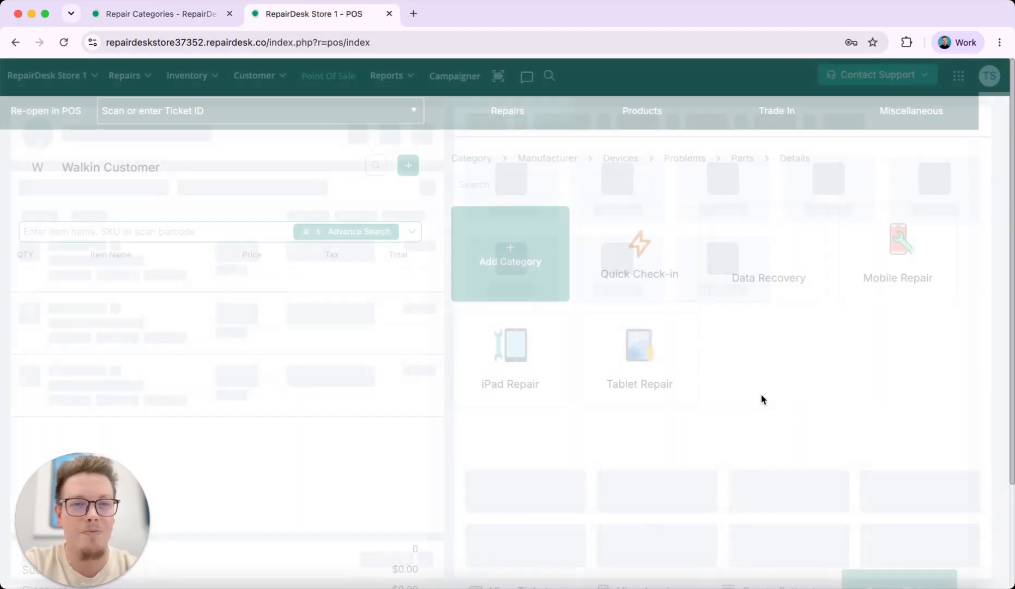
mouse_move(228, 78)
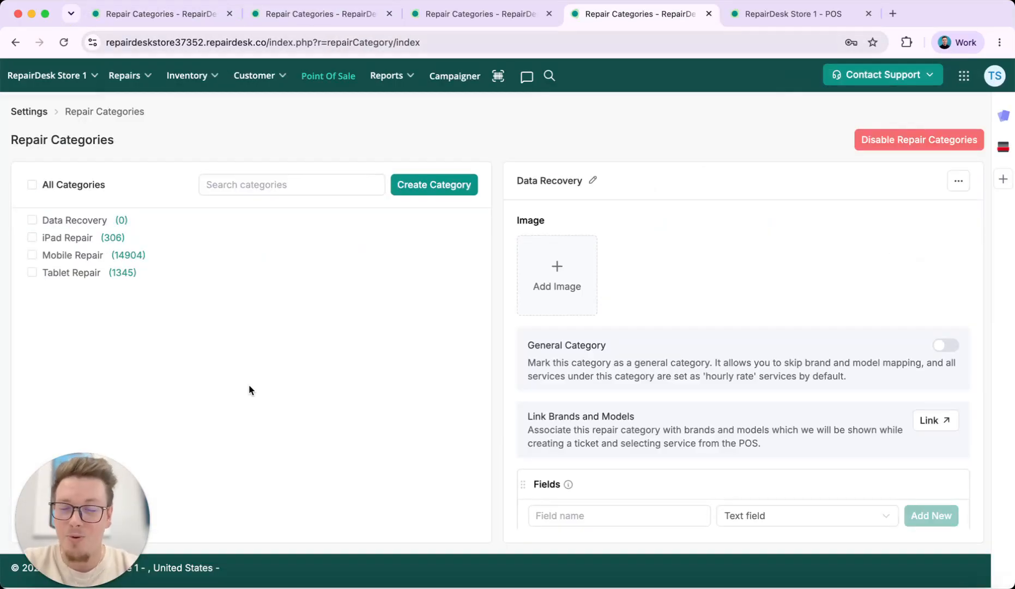
Add and save a subcategory named Hard Drives under Data Recovery.
mouse_move(143, 222)
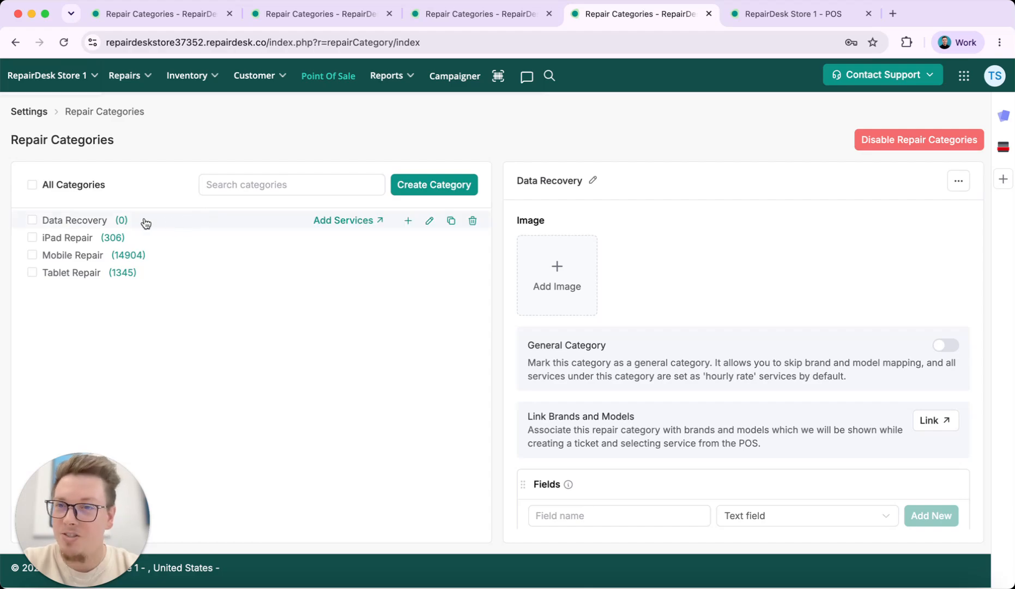
left_click(408, 220)
type("Hard Drives")
left_click(464, 245)
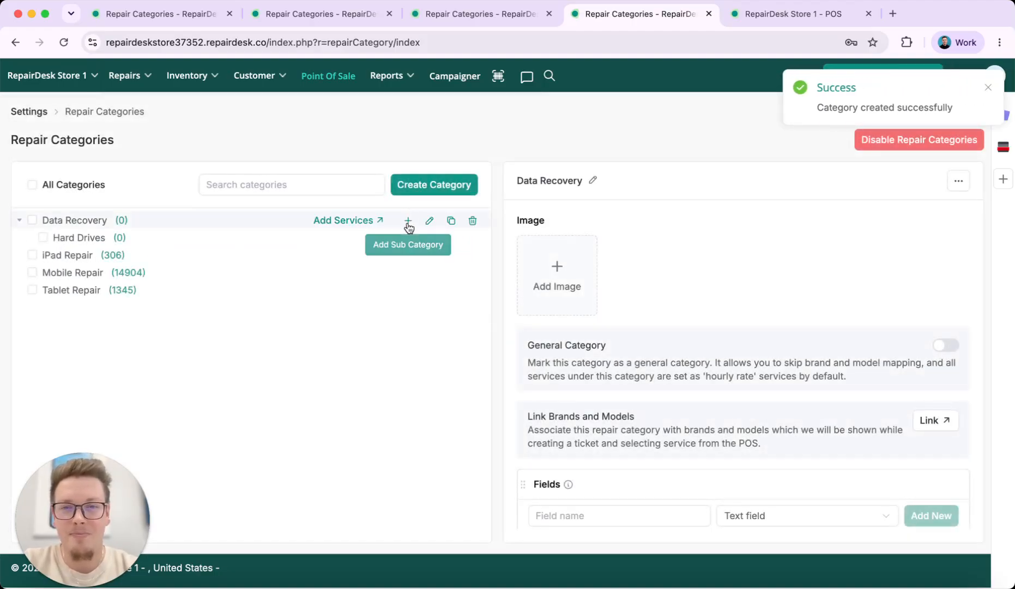
Add and save a subcategory named SD Cards under Data Recovery.
left_click(408, 220)
type("SD Card")
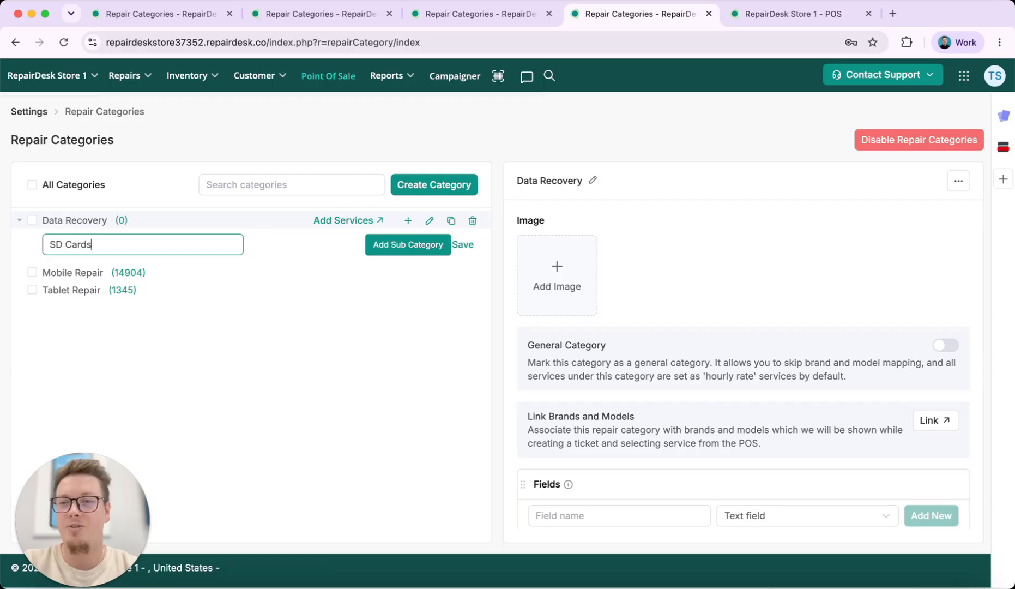
type("s")
left_click(463, 245)
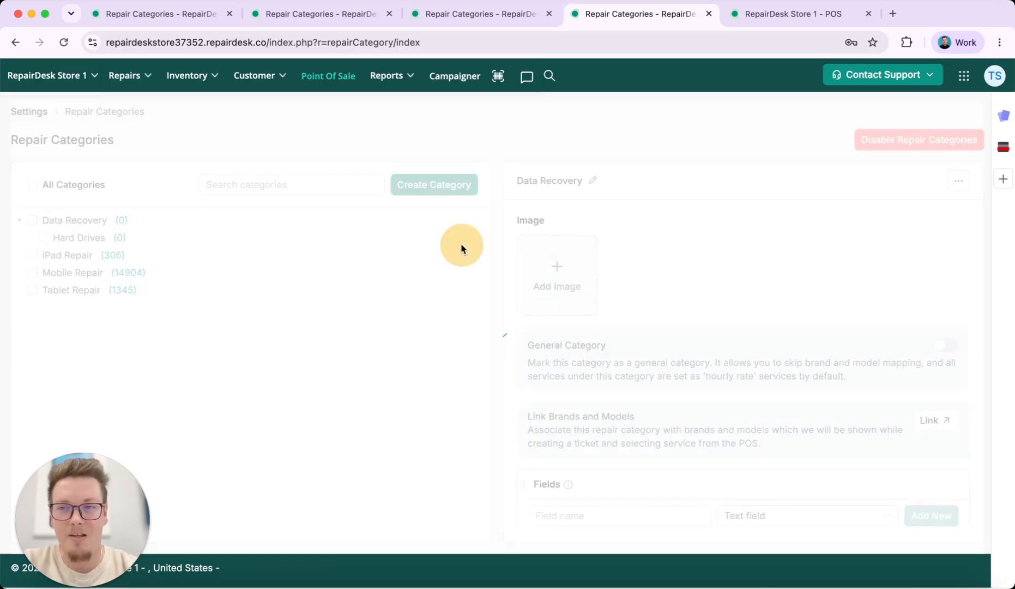
Open brand and model linking for the Hard Drives subcategory and link Western Digital with the Hard Drive device.
left_click(235, 242)
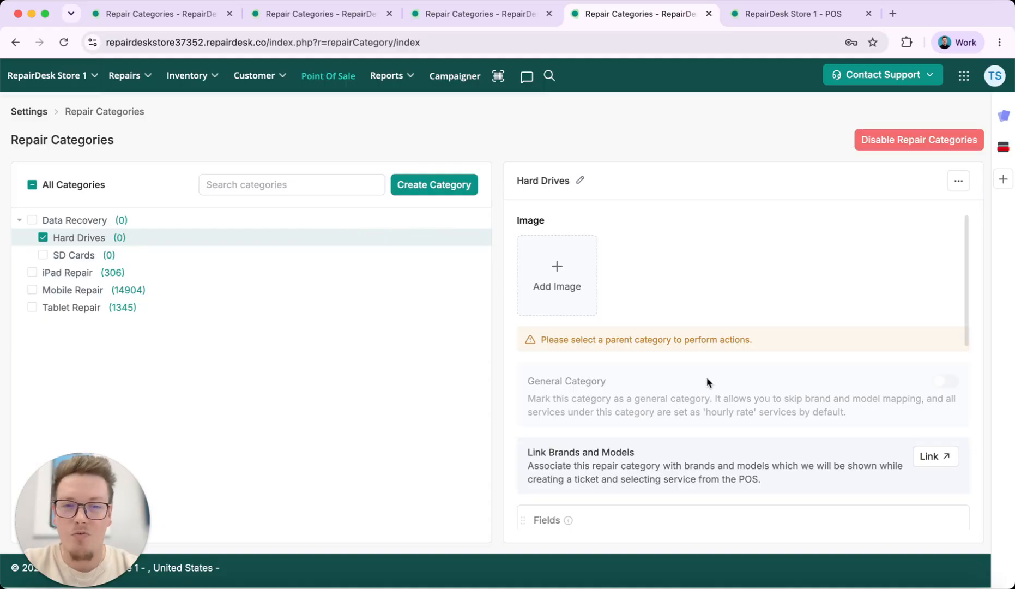
scroll(735, 465, "down", 2)
left_click(931, 385)
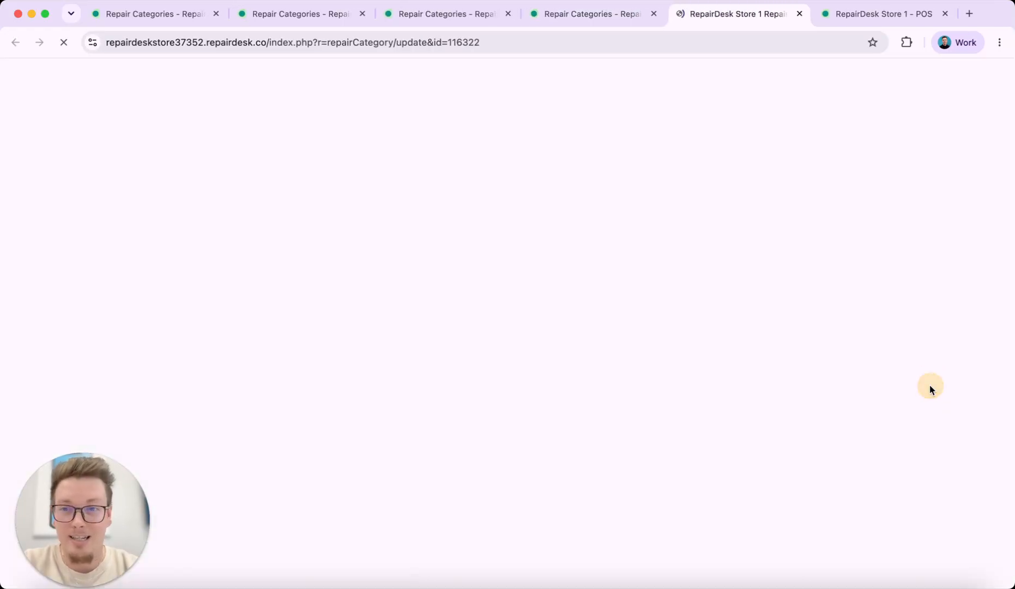
left_click(184, 200)
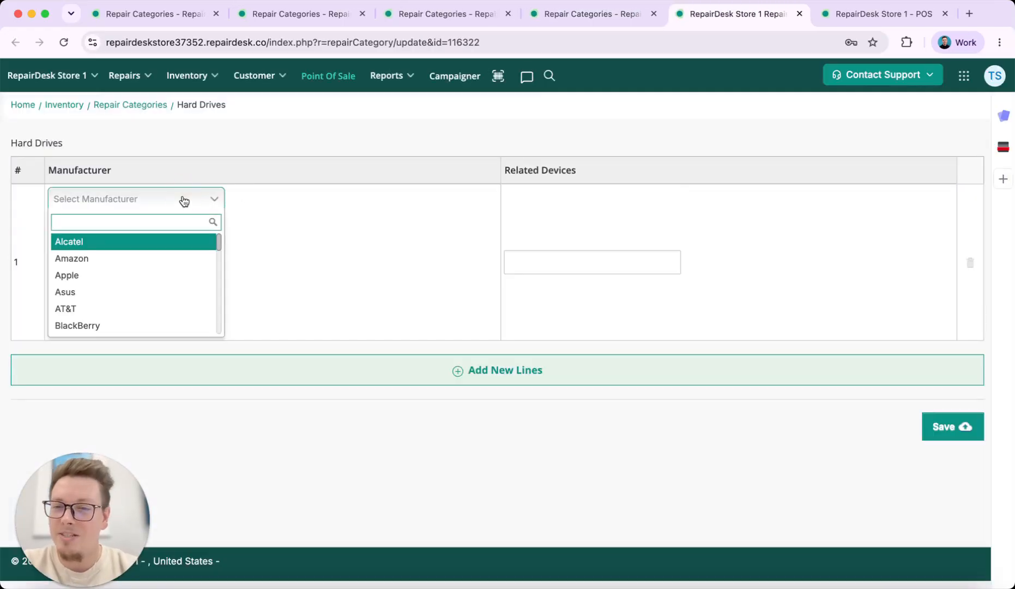
type("wes")
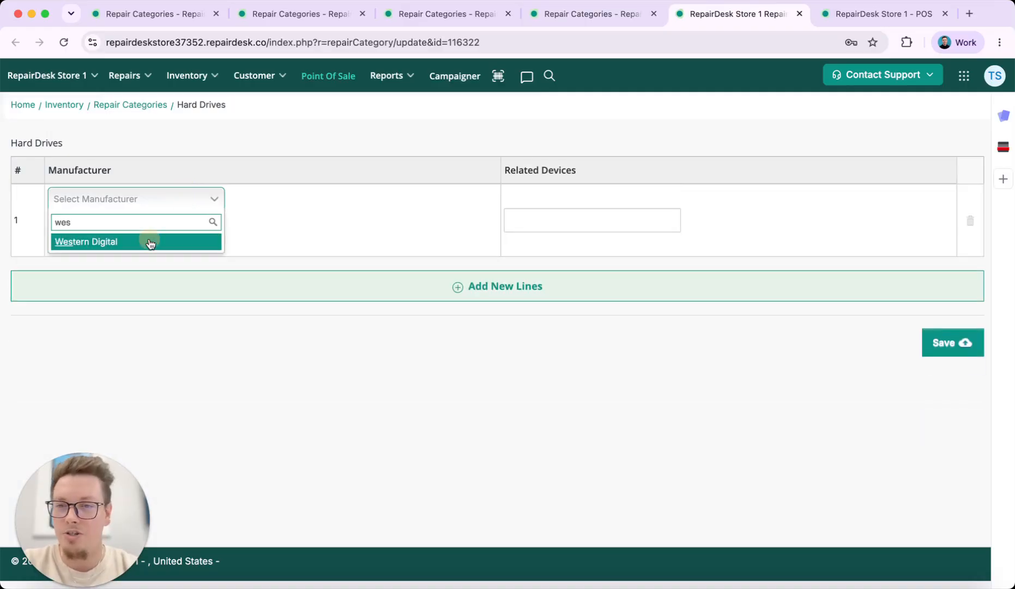
left_click(150, 243)
left_click(549, 183)
type("hard")
left_click(541, 208)
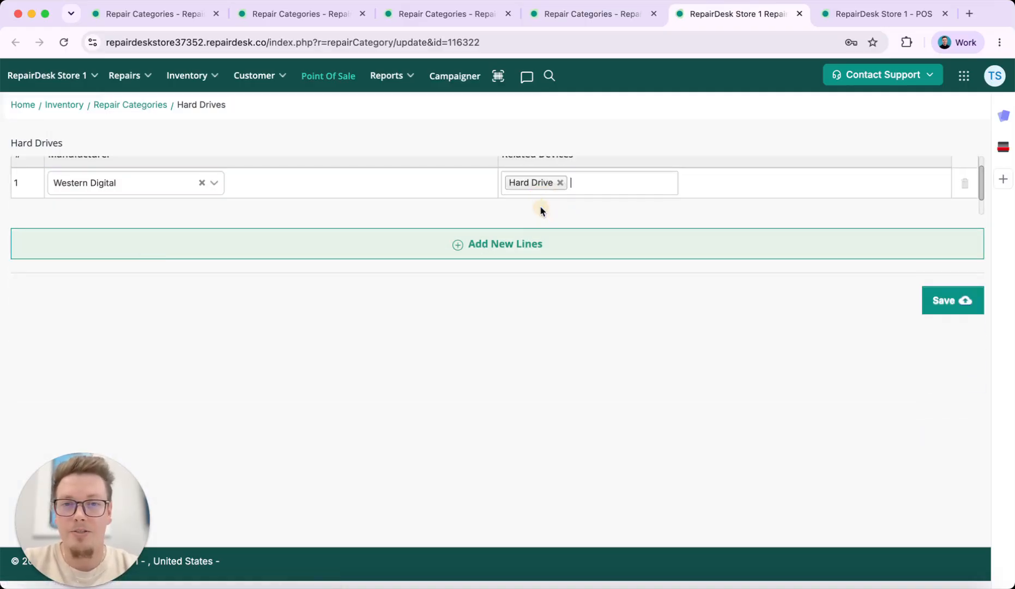
Add a second line linking Seagate with the Hard Drive device and save the Hard Drives links.
left_click(500, 239)
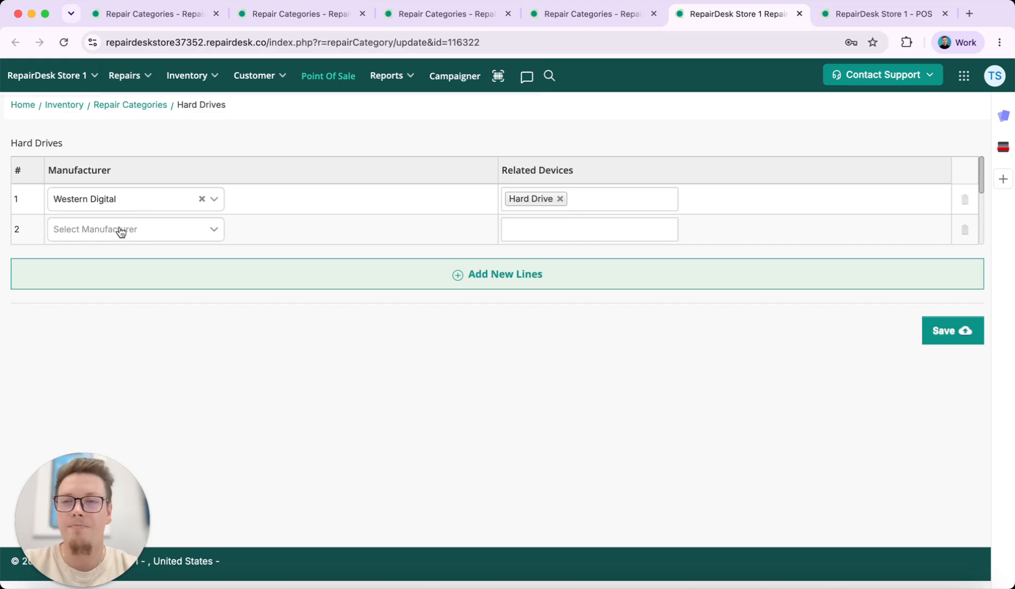
left_click(125, 228)
type("sea")
left_click(102, 274)
left_click(569, 220)
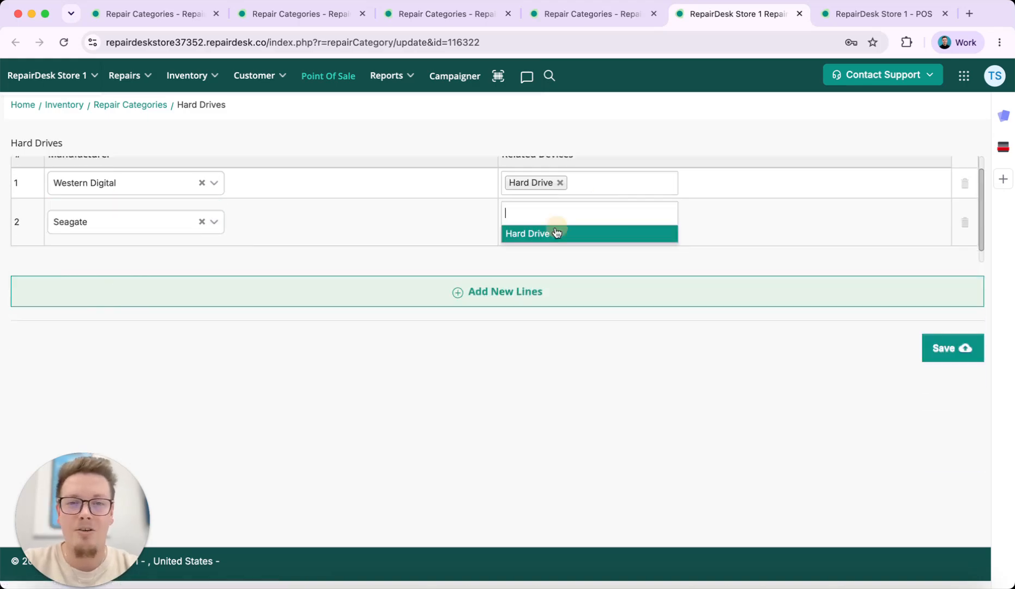
left_click(545, 234)
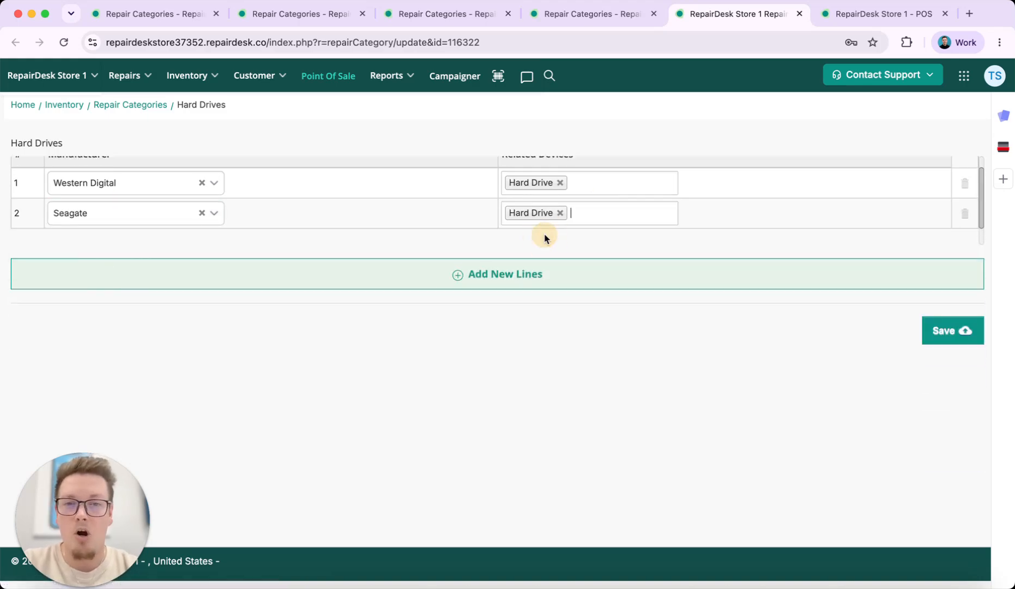
left_click(945, 334)
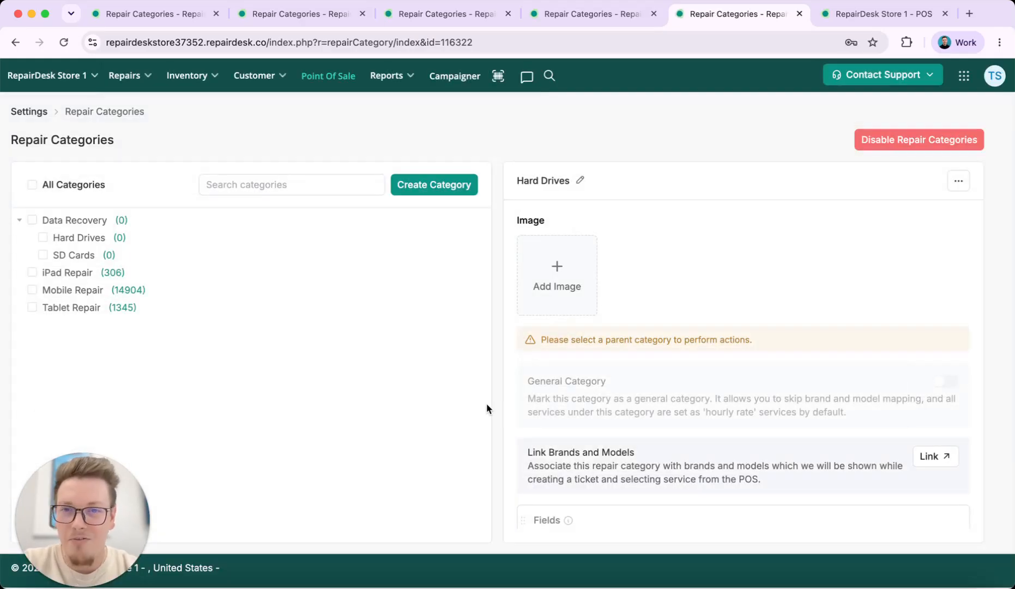
Open brand and model linking for the SD Cards subcategory, link SanDisk with the SD Card device and save.
left_click(52, 256)
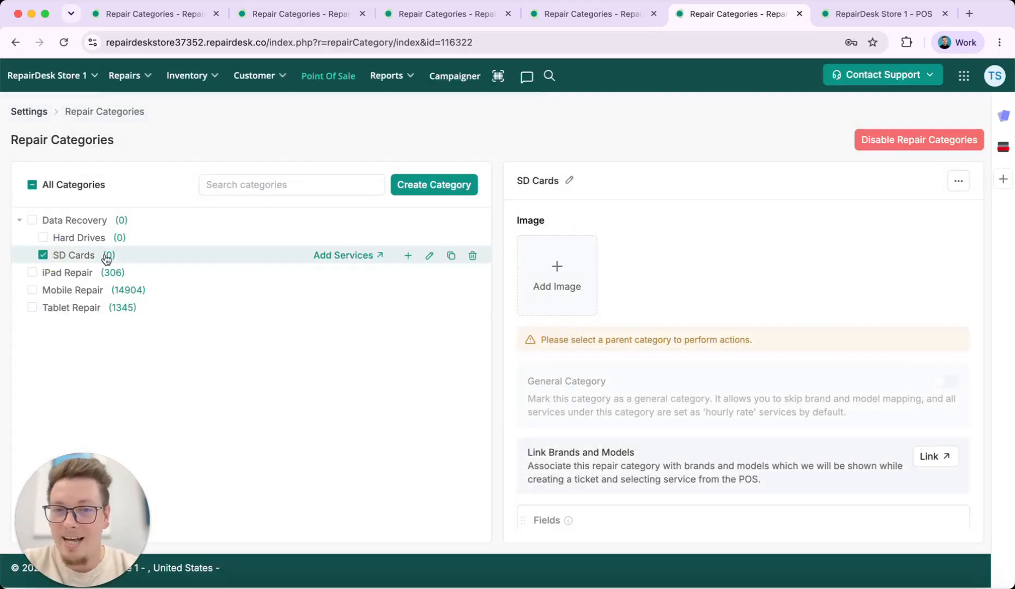
scroll(645, 297, "down", 2)
left_click(921, 413)
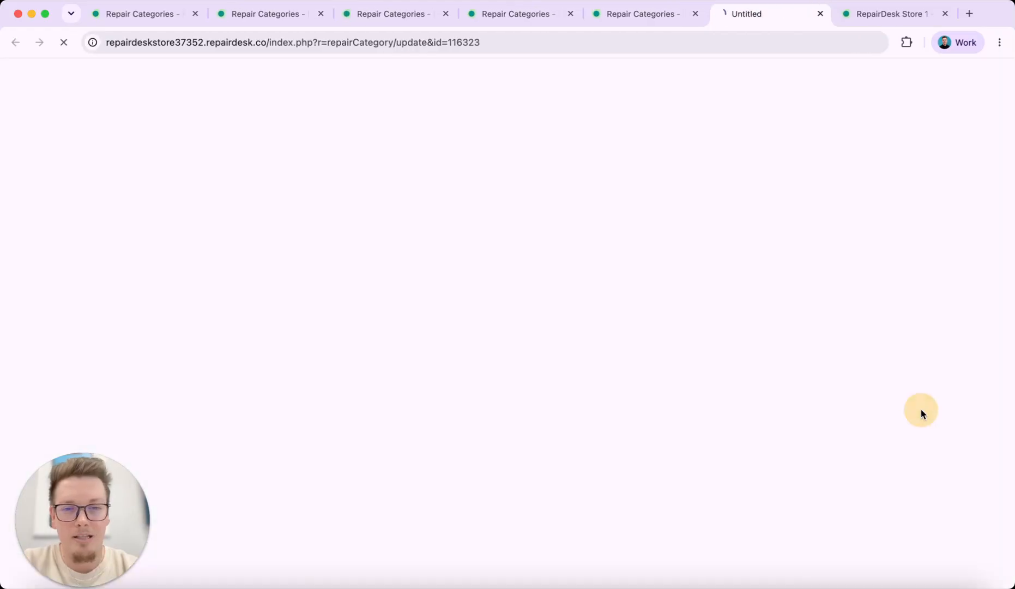
left_click(190, 199)
type("san")
left_click(147, 243)
left_click(605, 185)
type("s")
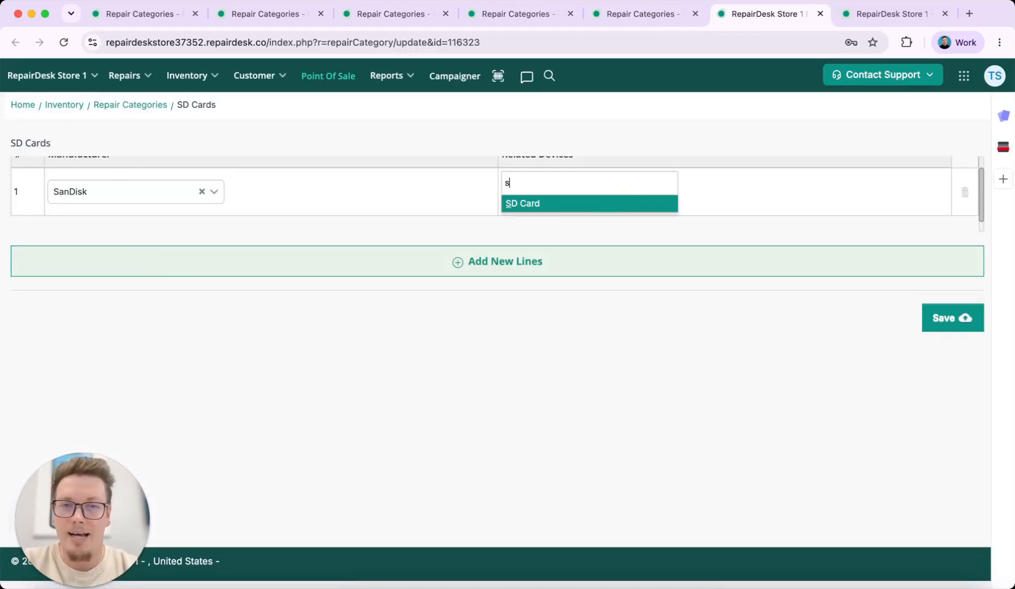
left_click(591, 206)
left_click(960, 303)
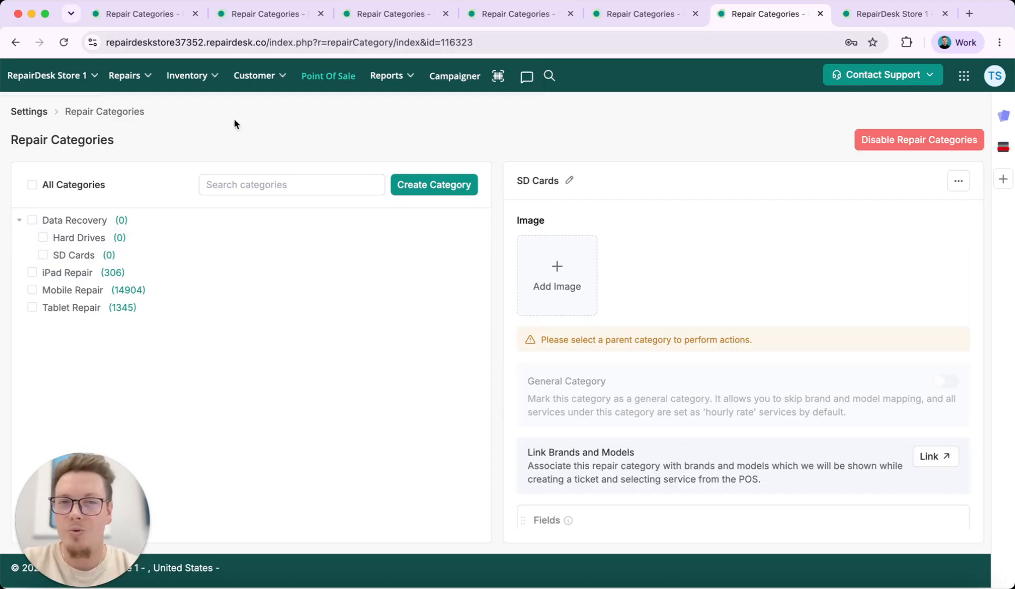
Create a new repair service from the inventory's repair services and assign it to Data Recovery > Hard Drives.
mouse_move(185, 87)
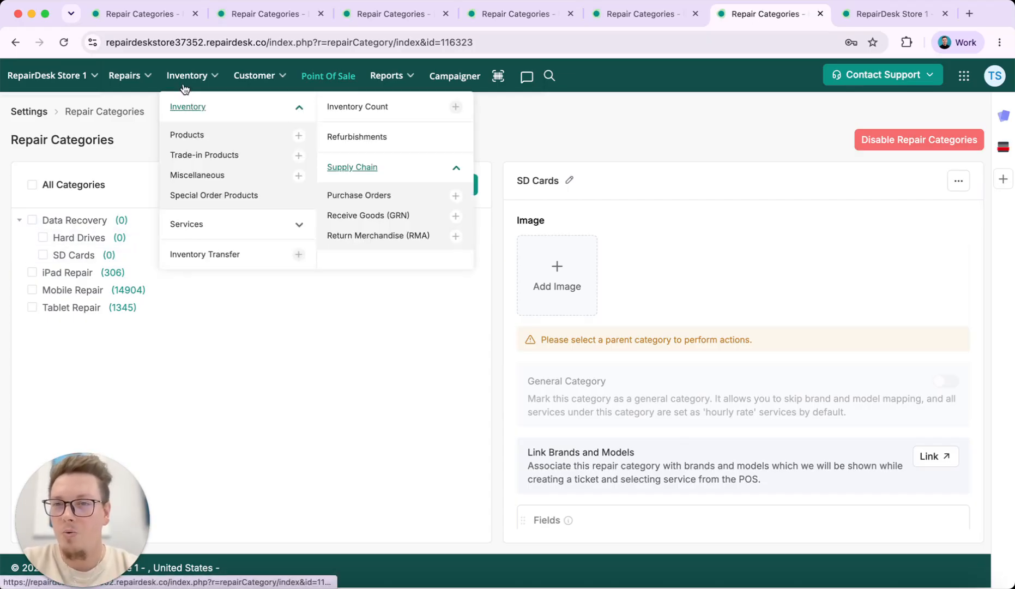
left_click(188, 233)
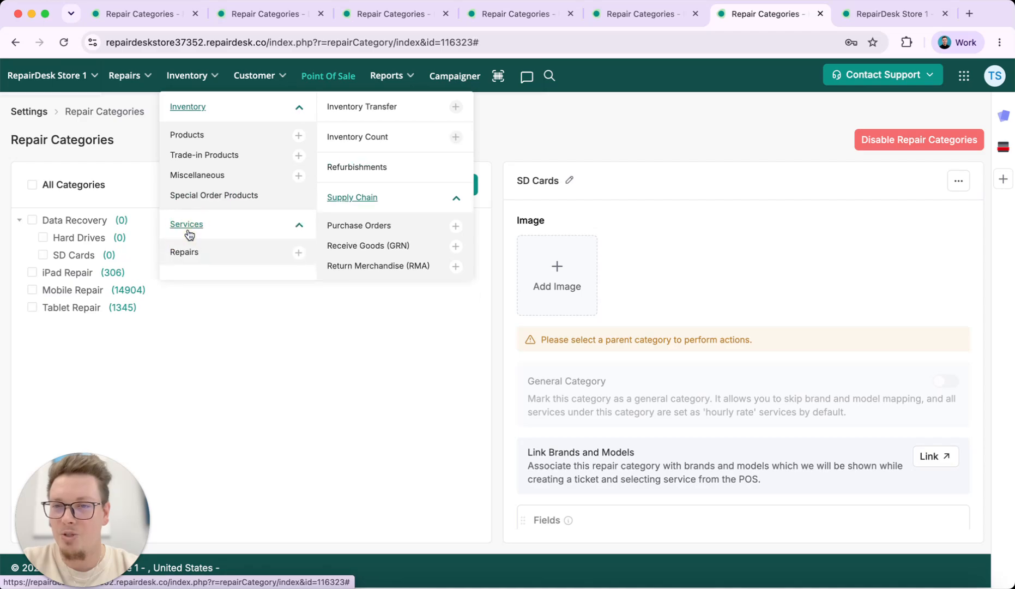
left_click(176, 256)
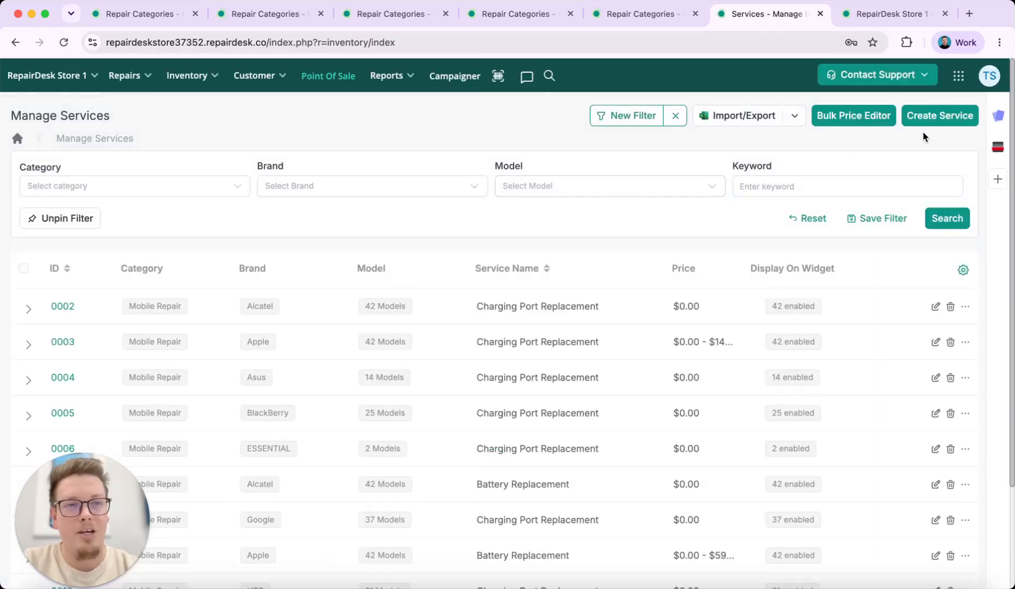
left_click(942, 115)
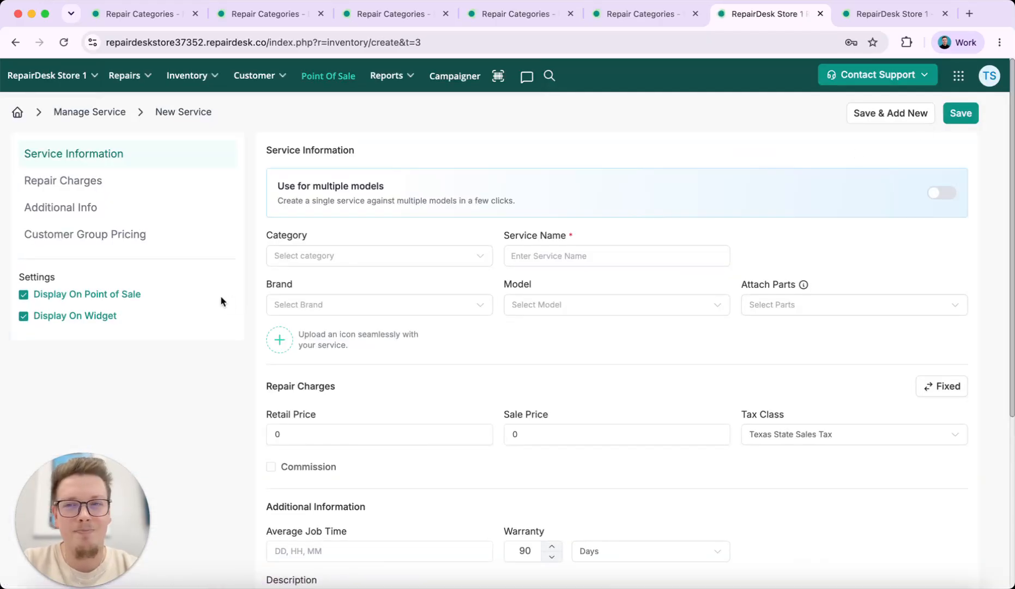
left_click(337, 256)
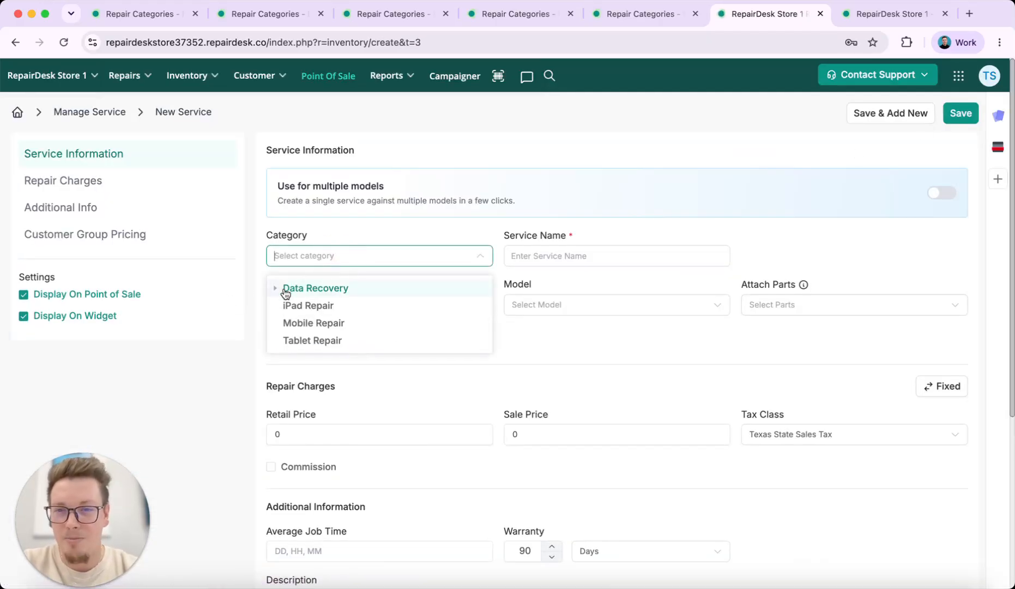
left_click(276, 292)
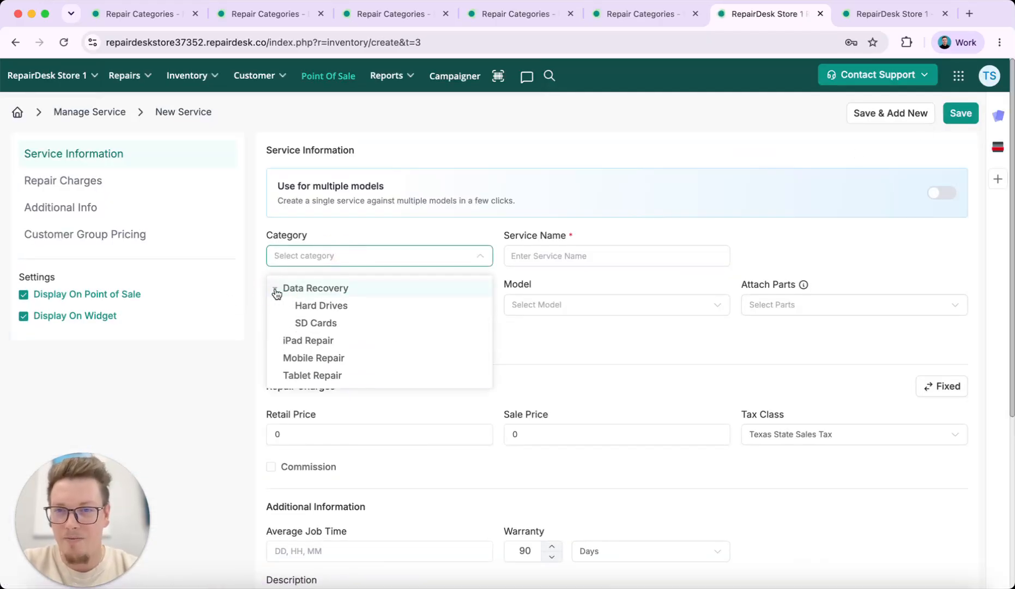
left_click(326, 306)
Name the service Data Recovery 0GB-1TB and copy the name for reuse.
left_click(571, 252)
type("Data Recovery 0GB-")
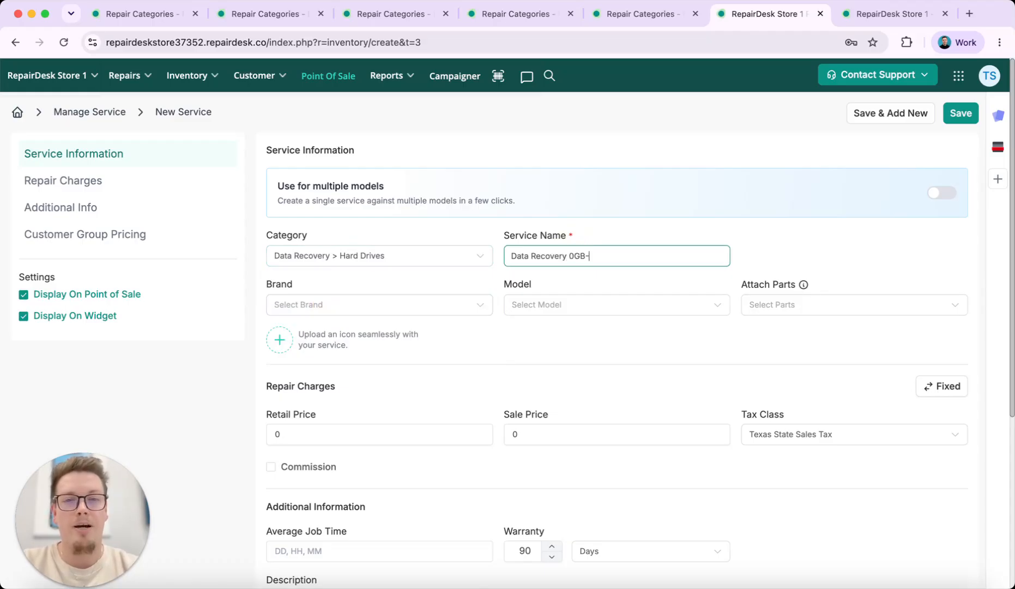
key("super+a")
key("super+c")
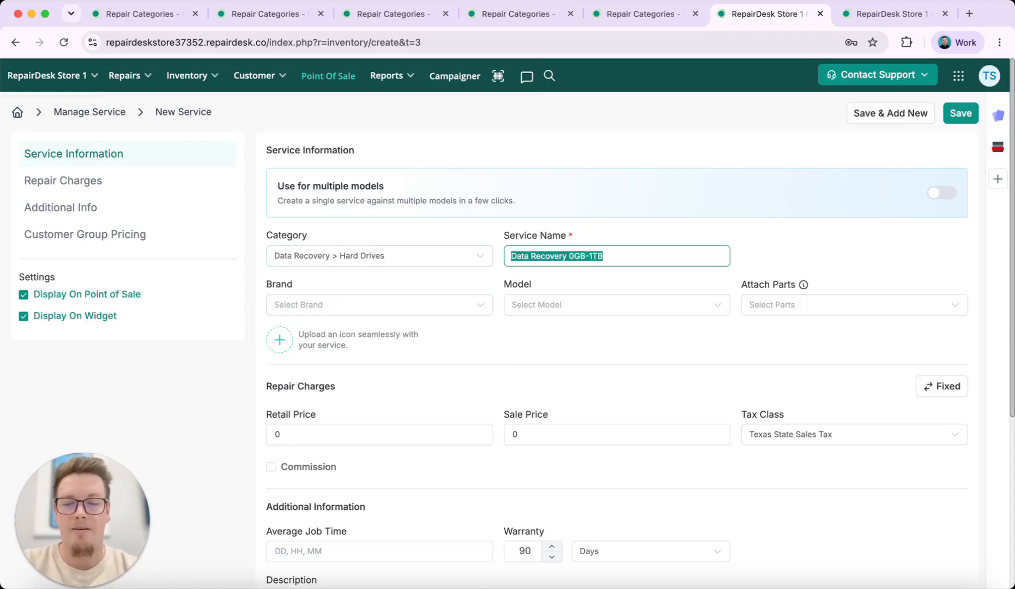
Set the service's brand to Seagate and its model to Hard Drive.
left_click(464, 305)
type("sea")
left_click(387, 344)
left_click(528, 311)
left_click(533, 337)
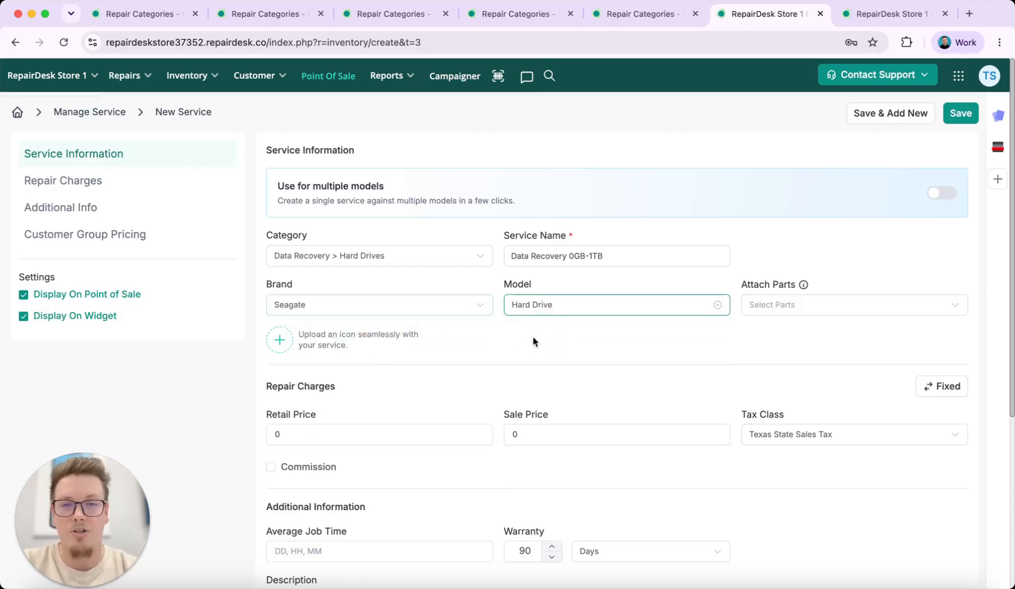
Set the Seagate service's retail price to 349.99 and save it, continuing with a new blank service.
left_click(463, 436)
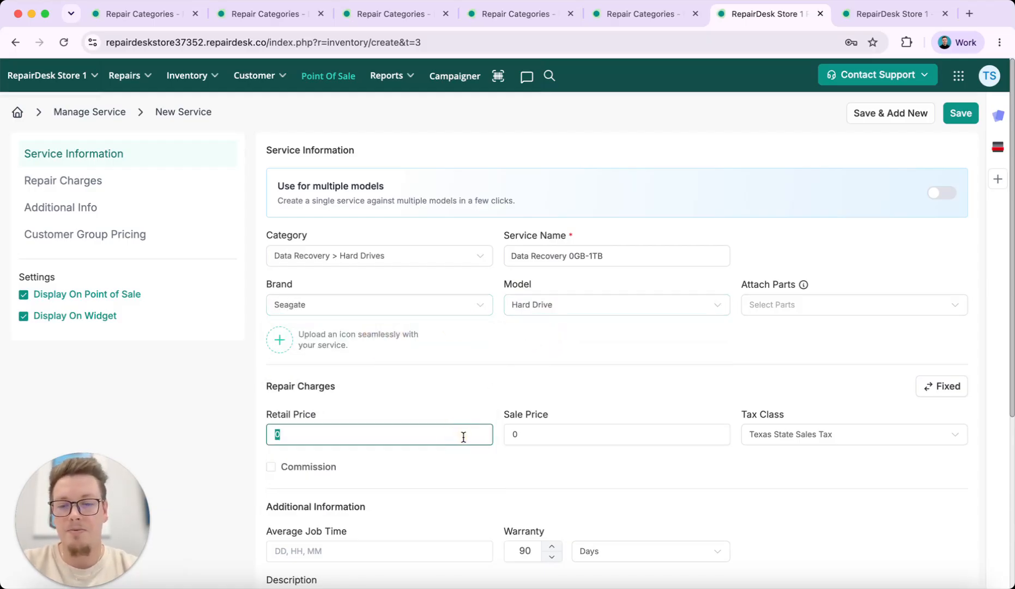
left_click(579, 393)
left_click(915, 115)
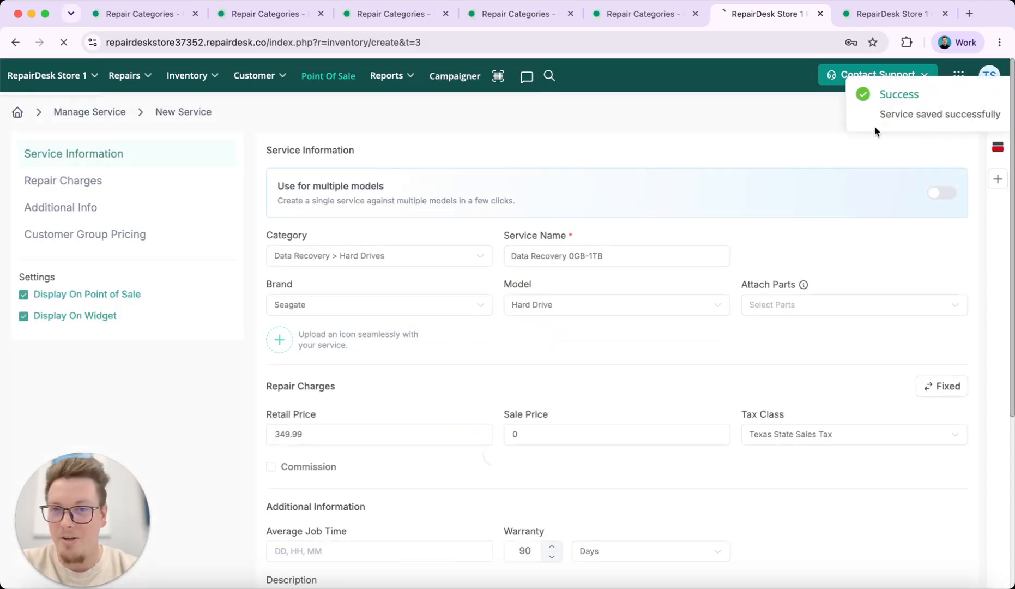
Assign the new service to Data Recovery > Hard Drives and name it Data Recovery 0GB-1TB.
left_click(310, 261)
left_click(277, 290)
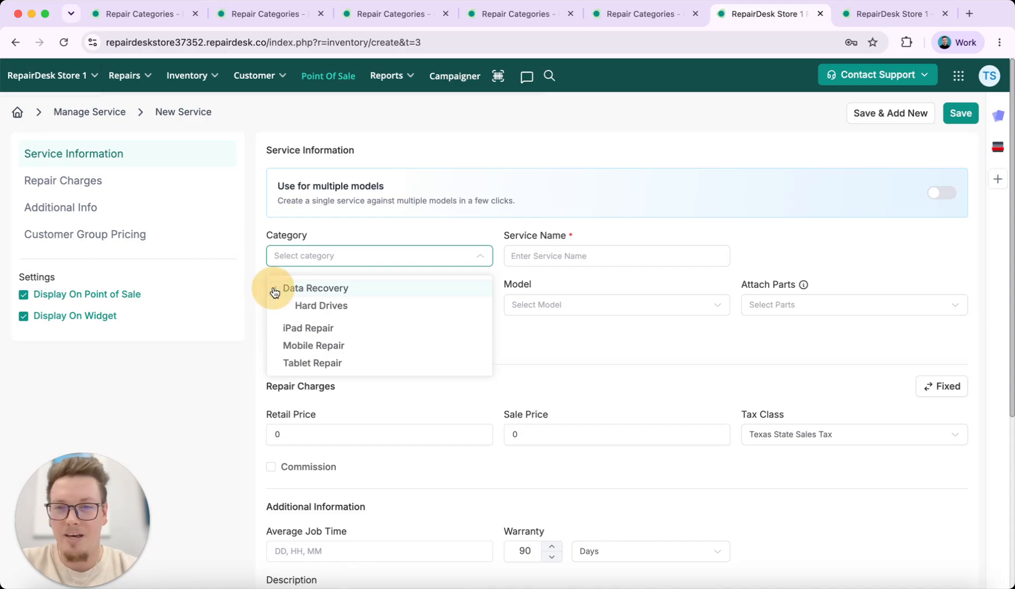
left_click(311, 306)
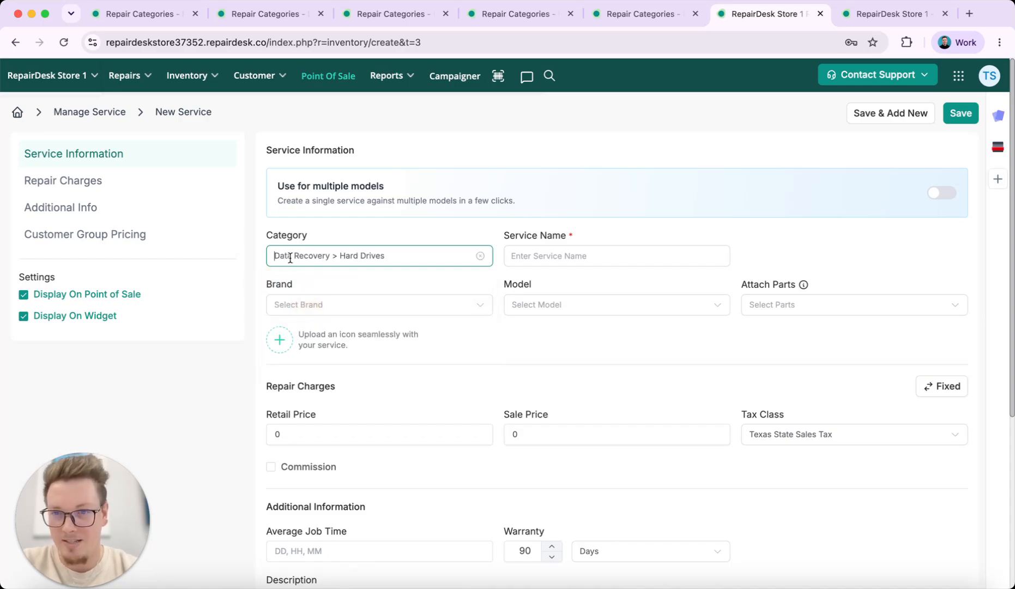
left_click(512, 255)
key("super+v")
Set the service's brand to Western Digital and its model to Hard Drive.
left_click(398, 305)
type("wes")
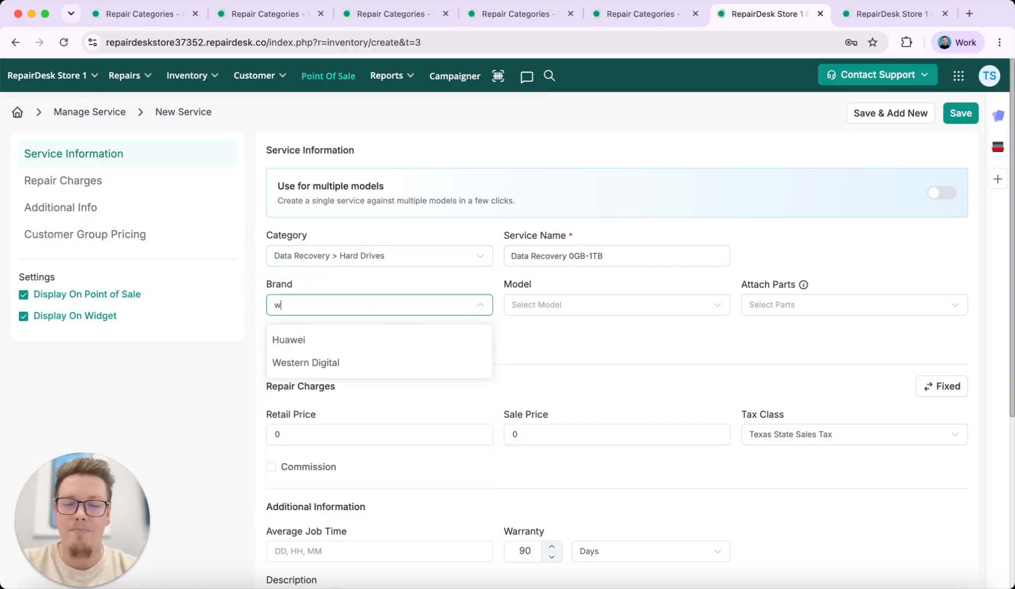
left_click(373, 344)
left_click(540, 304)
left_click(540, 339)
Set the Western Digital service's retail price to 349.99 and save it, continuing with a new blank service.
left_click(339, 437)
type("349.99")
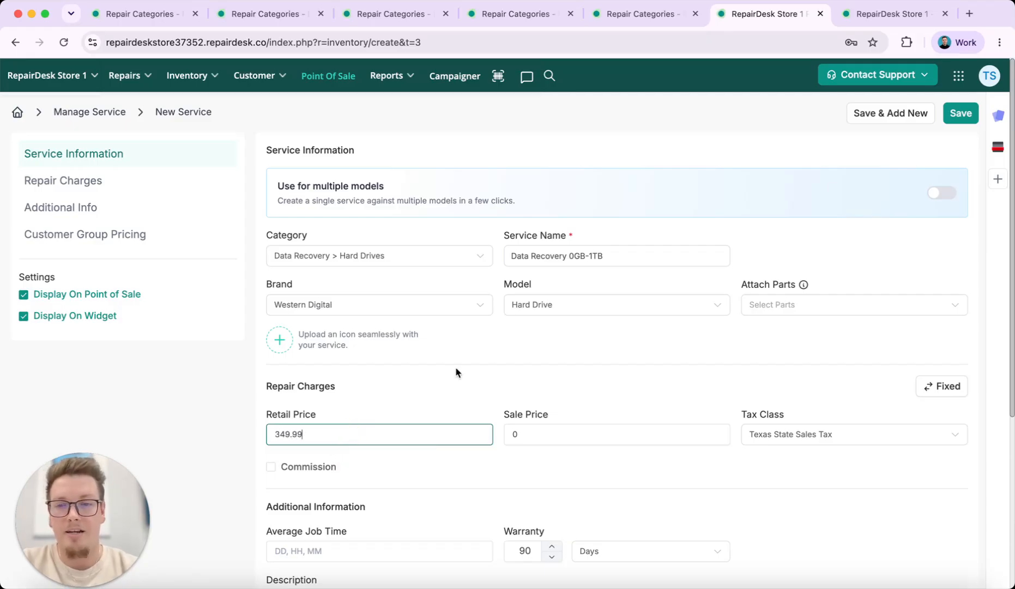
left_click(899, 117)
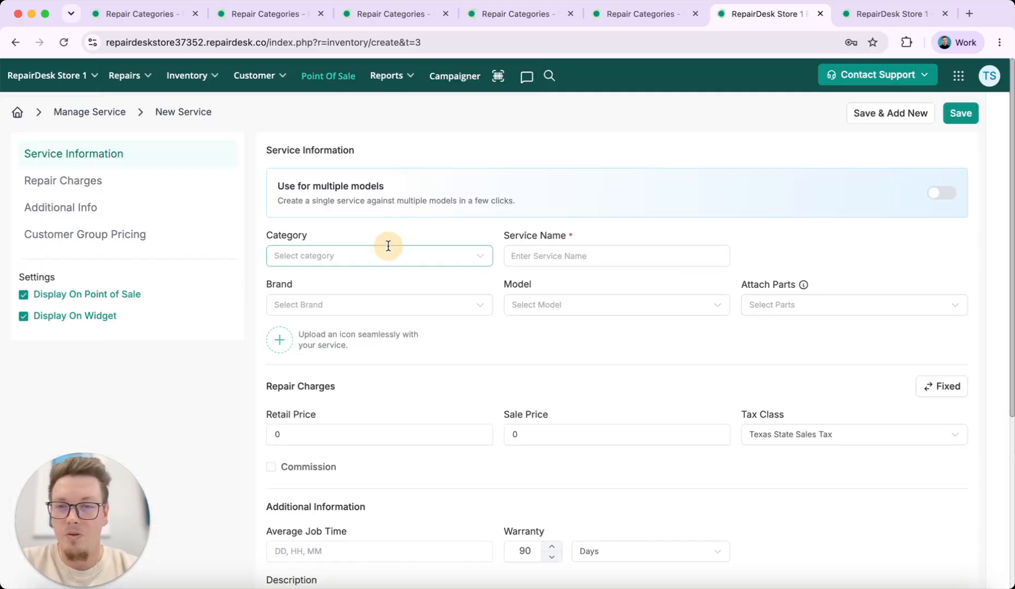
Assign the new service to Data Recovery > SD Cards and name it Data Recovery 0GB-1TB.
left_click(388, 248)
left_click(276, 288)
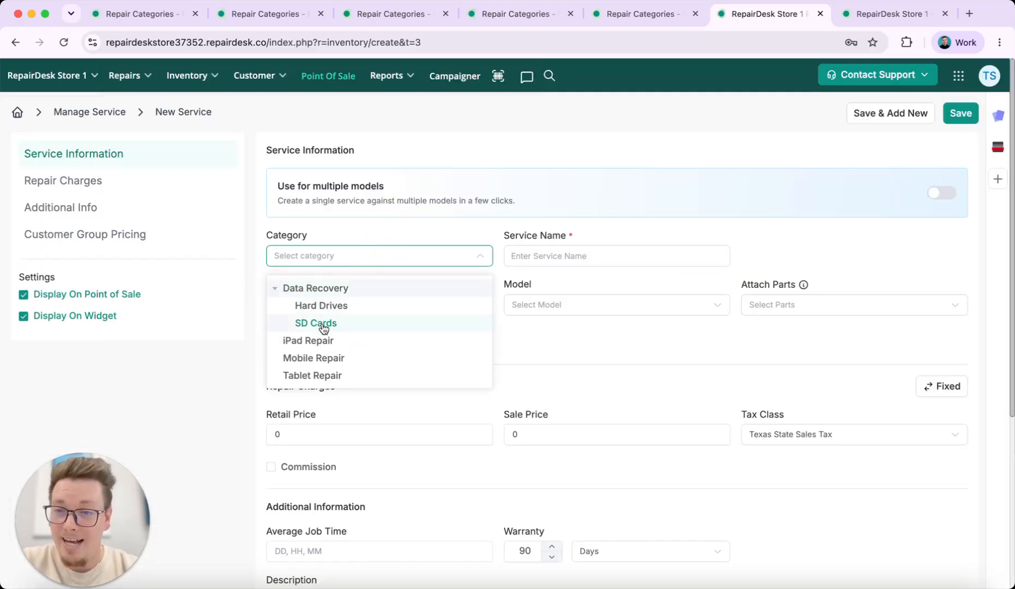
left_click(323, 325)
left_click(522, 256)
key("super+v")
Set the service's brand to SanDisk and its model to SD Card.
left_click(358, 313)
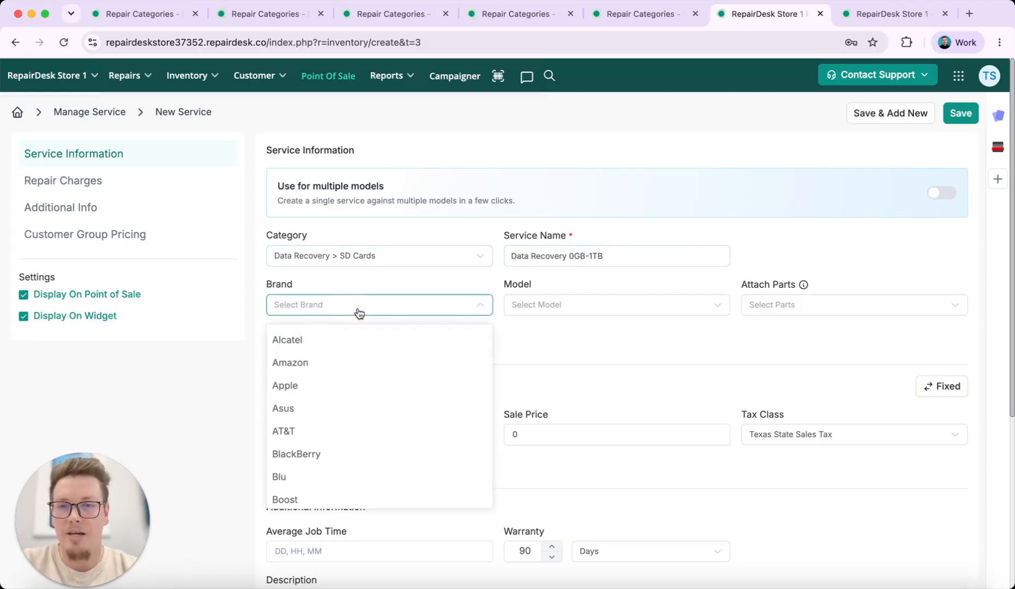
type("san")
left_click(347, 339)
left_click(527, 305)
left_click(547, 342)
Set the SanDisk service's retail price to 349.99 and save the service.
left_click(378, 439)
key("BackSpace")
type("349.99")
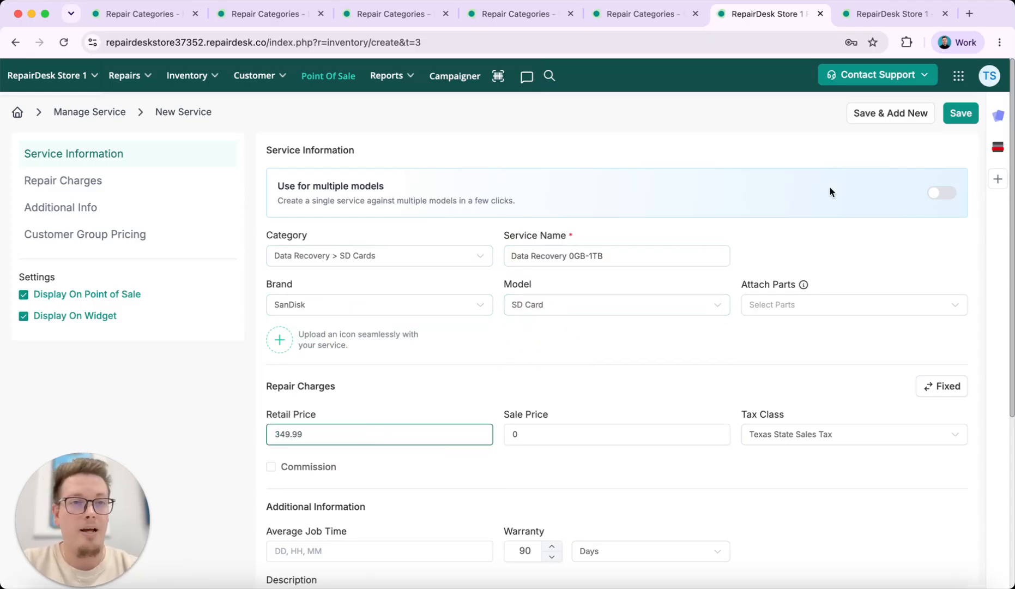
left_click(961, 113)
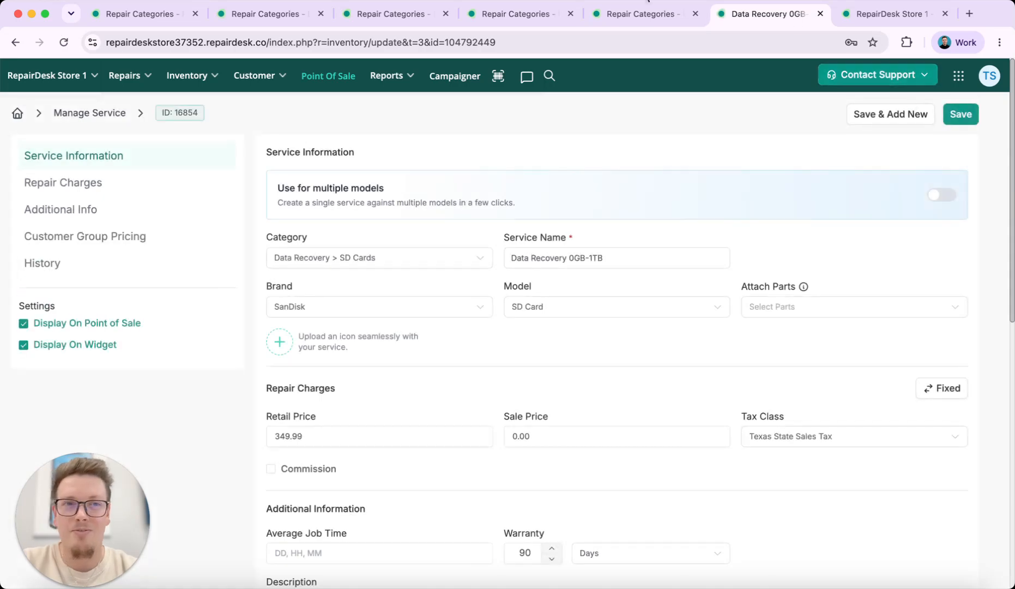
Reload the point of sale and check the services under Data Recovery > Hard Drives > Seagate > Hard Drive.
left_click(867, 14)
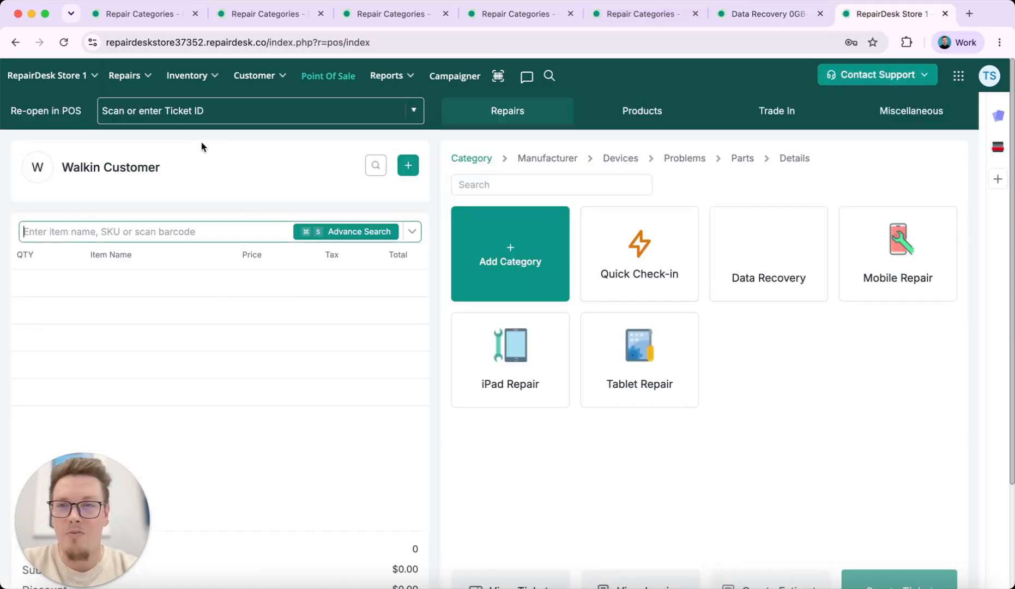
left_click(64, 42)
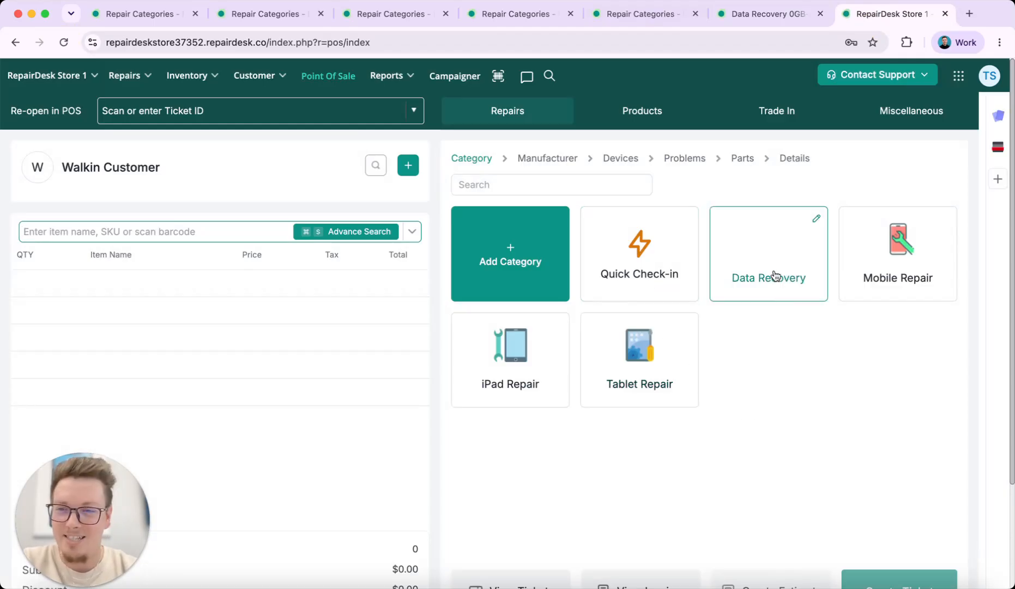
left_click(775, 275)
left_click(637, 326)
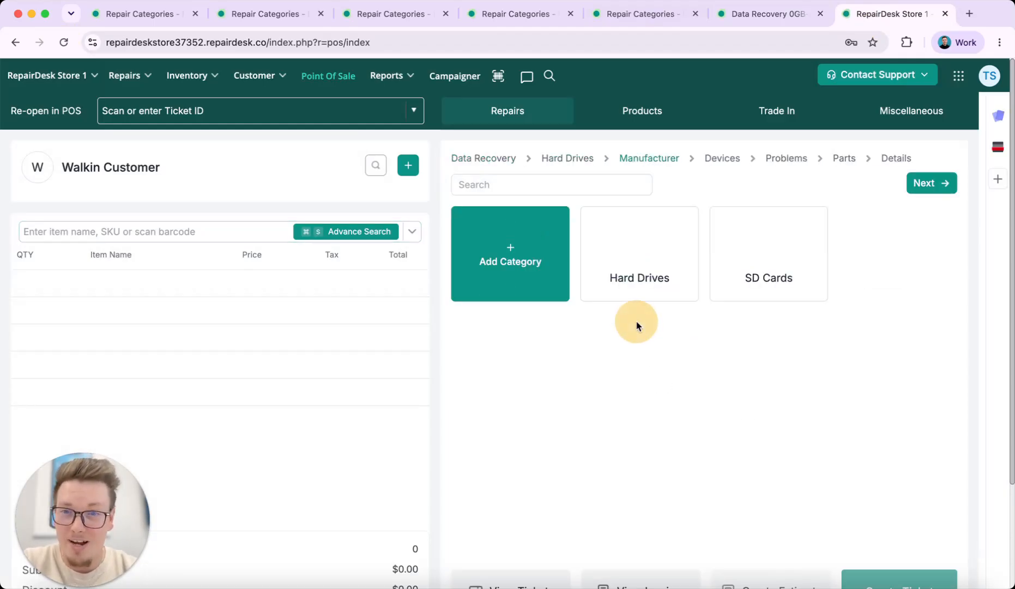
left_click(606, 273)
left_click(614, 253)
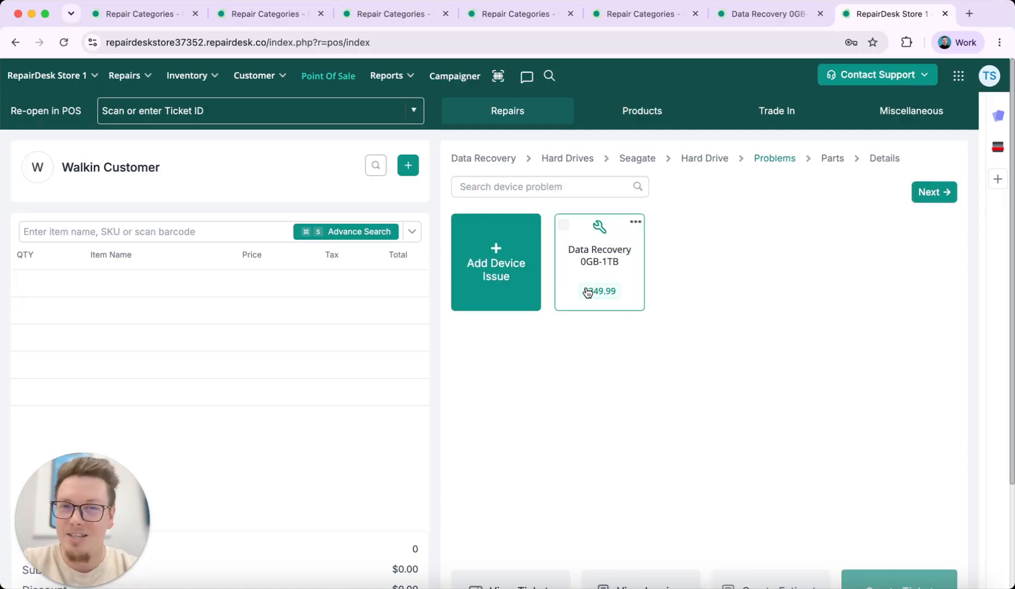
Return to the Data Recovery category and check the services under SD Cards > SanDisk > SD Card.
left_click(486, 159)
left_click(763, 280)
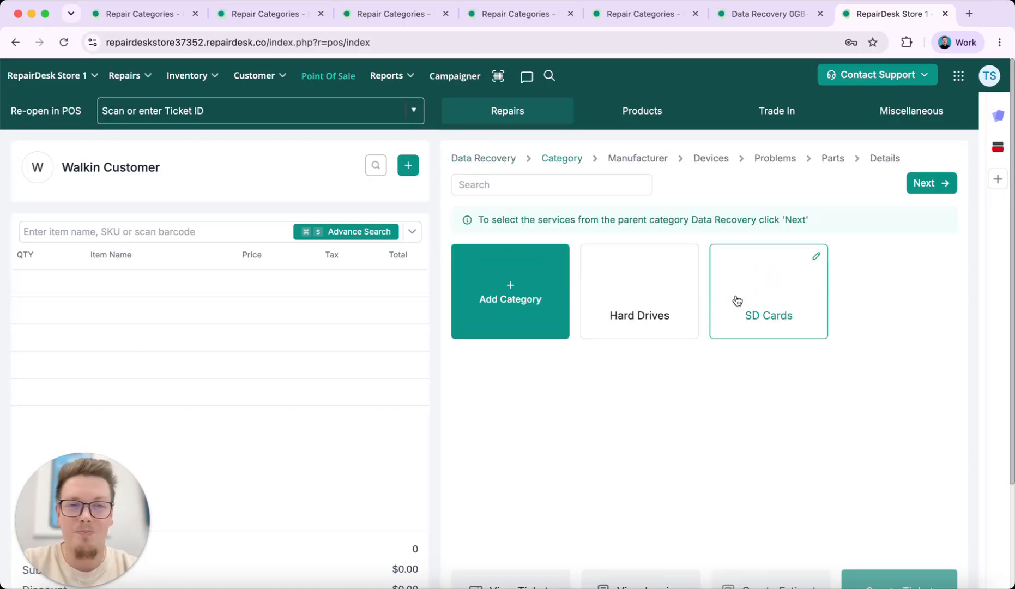
left_click(769, 321)
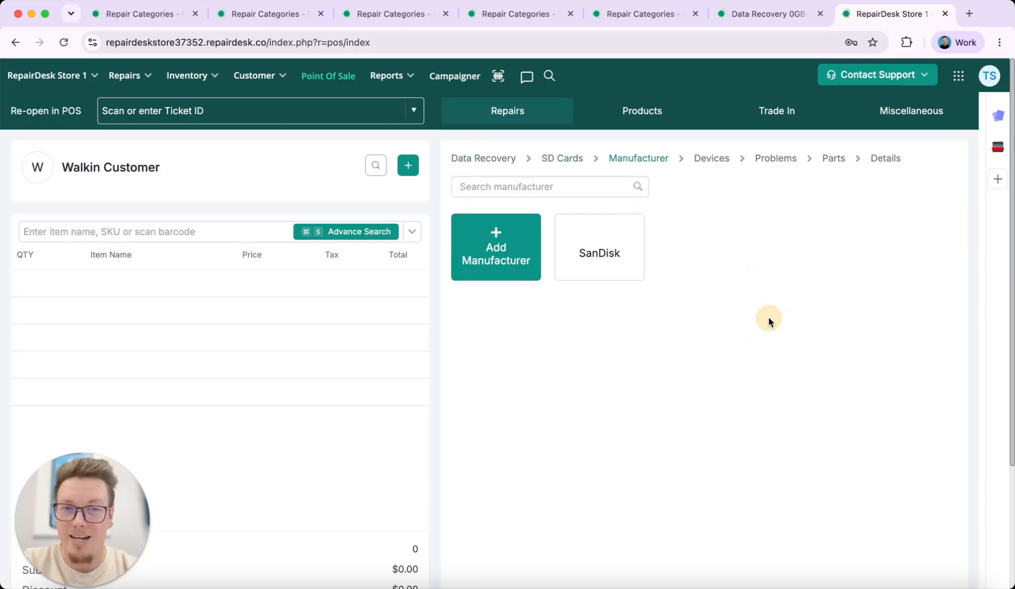
left_click(605, 269)
left_click(611, 272)
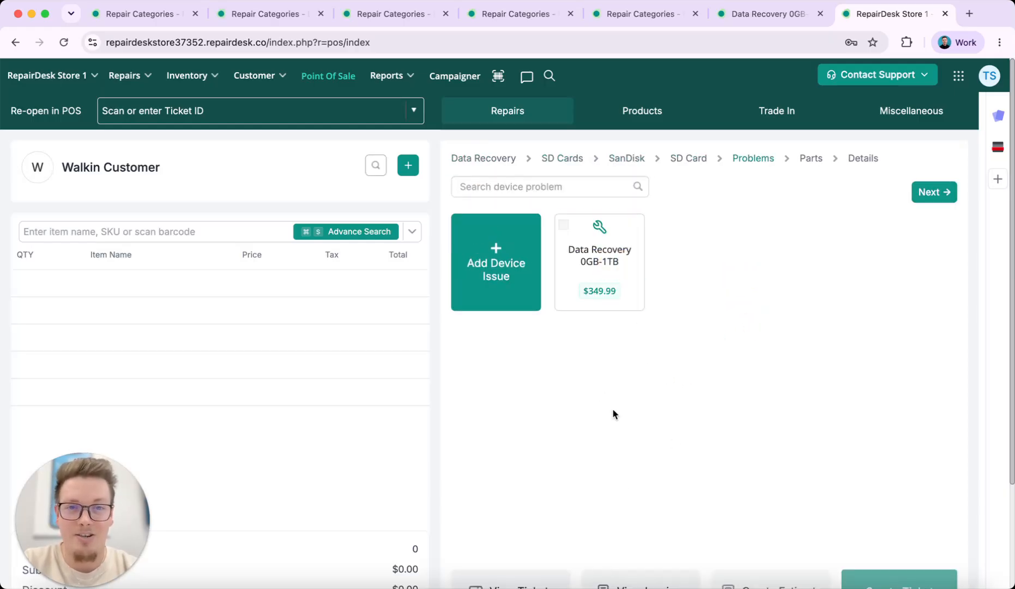